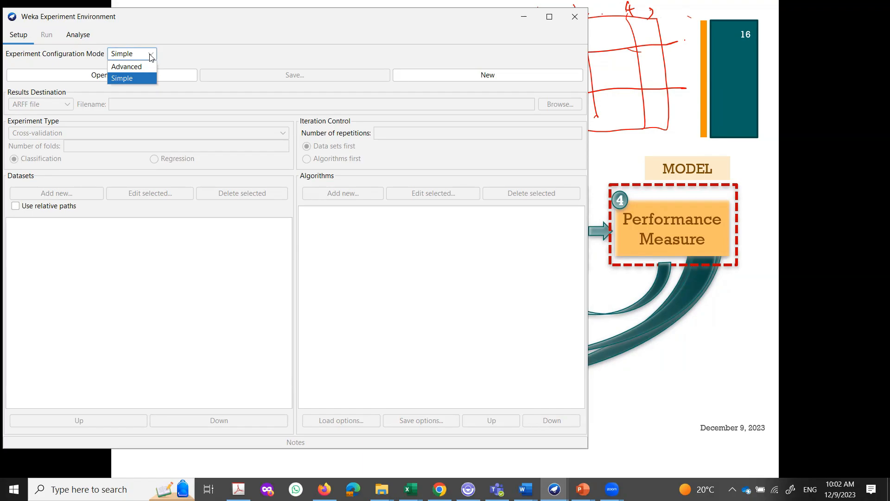
- Create a new experiment with the configuration mode set to Simple
left_click(145, 65)
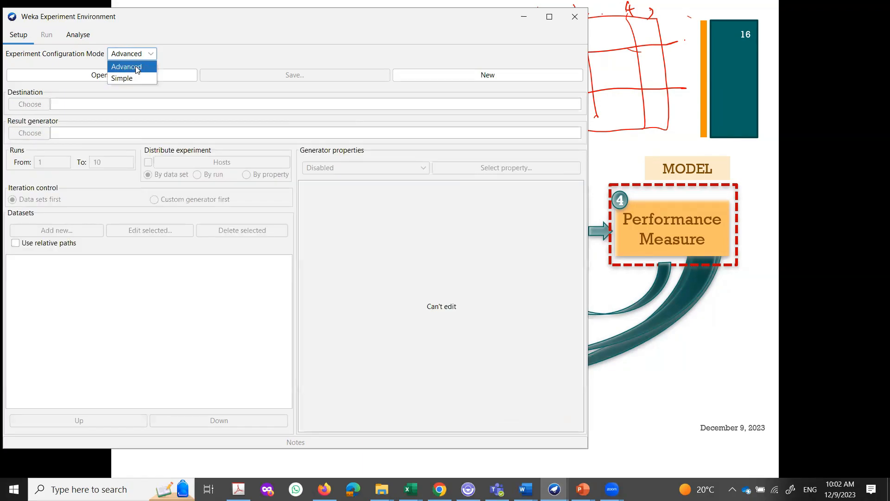
left_click(126, 78)
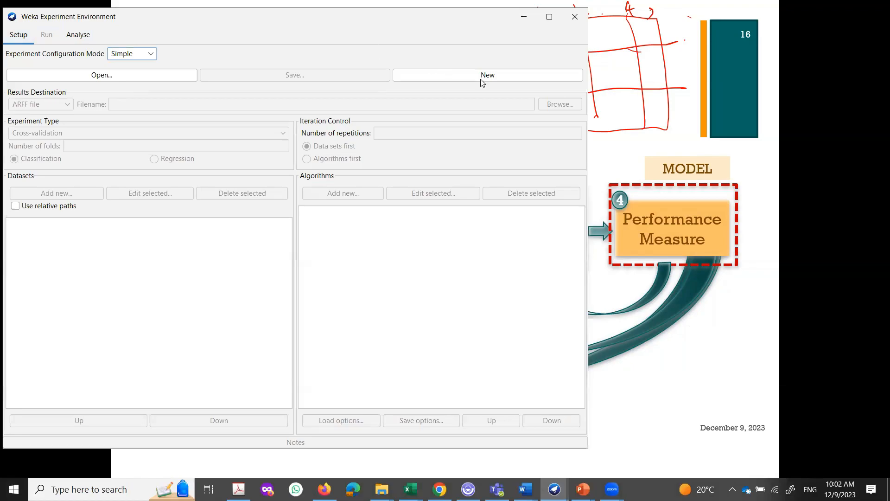
left_click(130, 55)
left_click(130, 55)
left_click(490, 75)
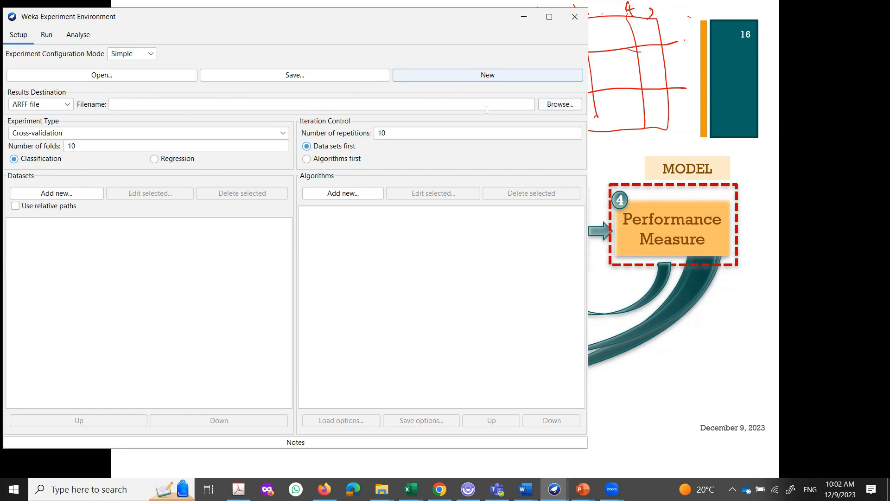
- Set the results destination to a file named ResultGrid2023.csv in the Result folder of weka exp, with the file type set to All Files
left_click(556, 105)
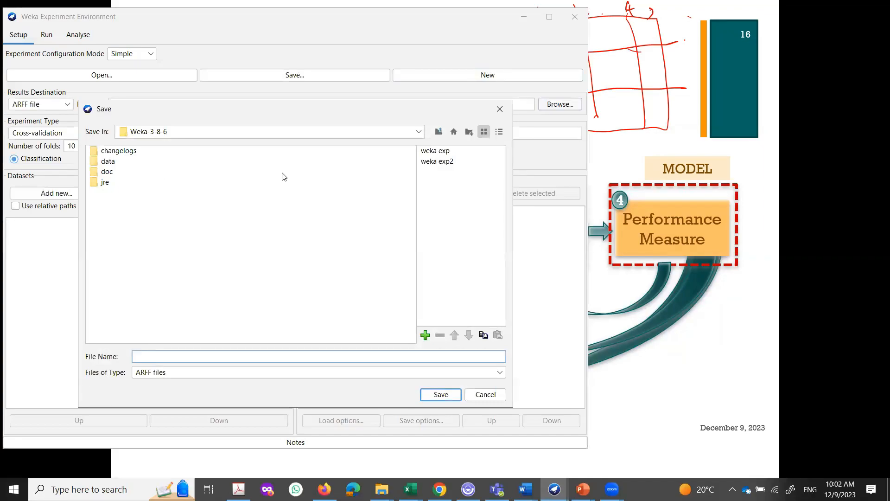
left_click(436, 151)
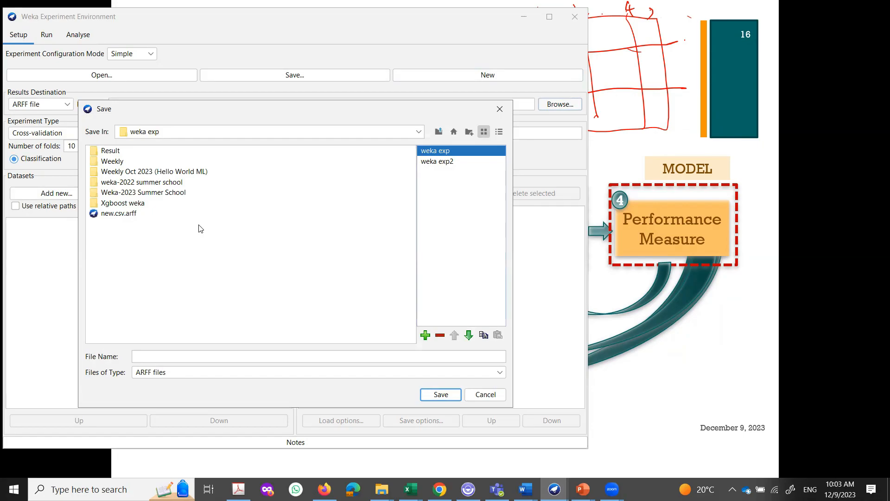
left_click(112, 153)
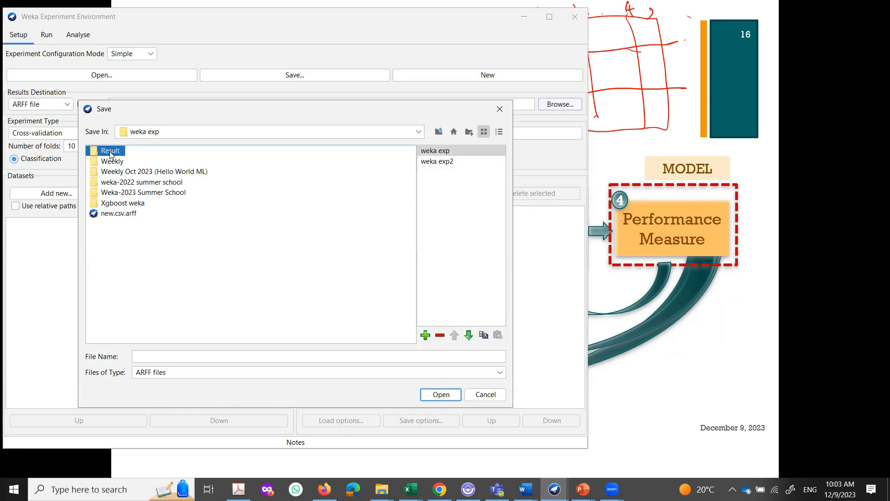
double_click(109, 155)
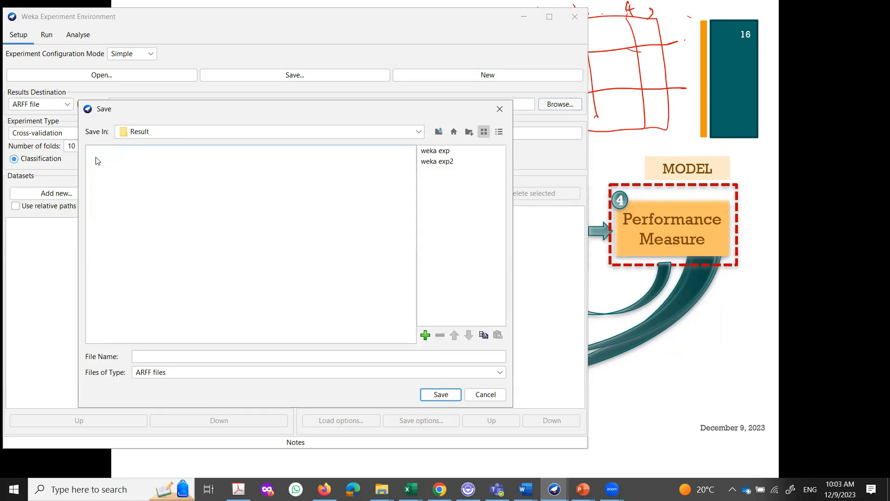
left_click(164, 375)
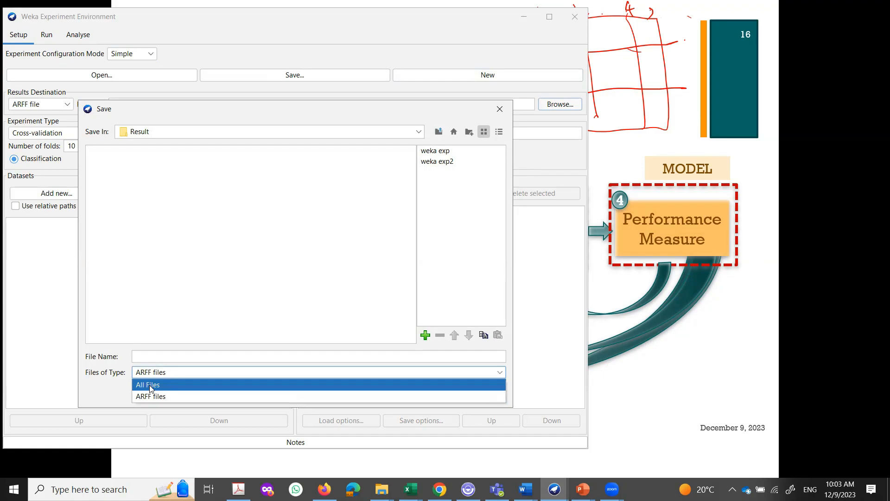
left_click(151, 386)
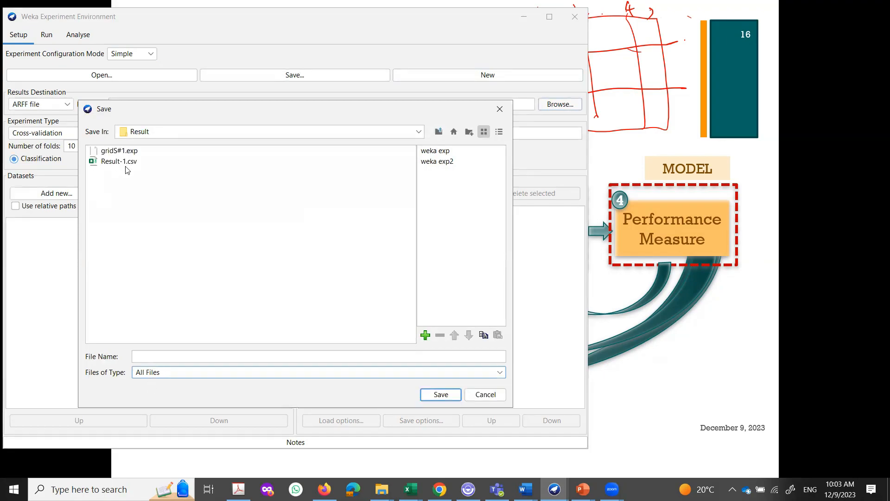
left_click(142, 354)
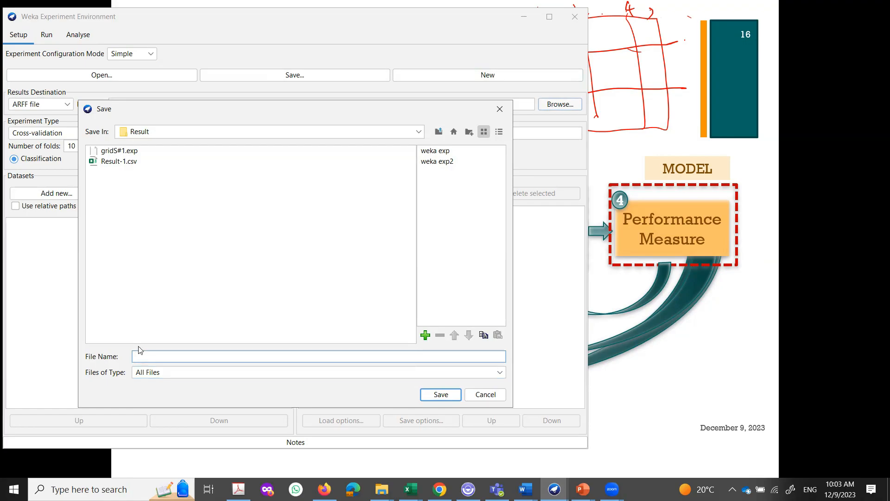
type("ResultGrid2023-")
key("BackSpace")
type(".csv")
left_click(440, 395)
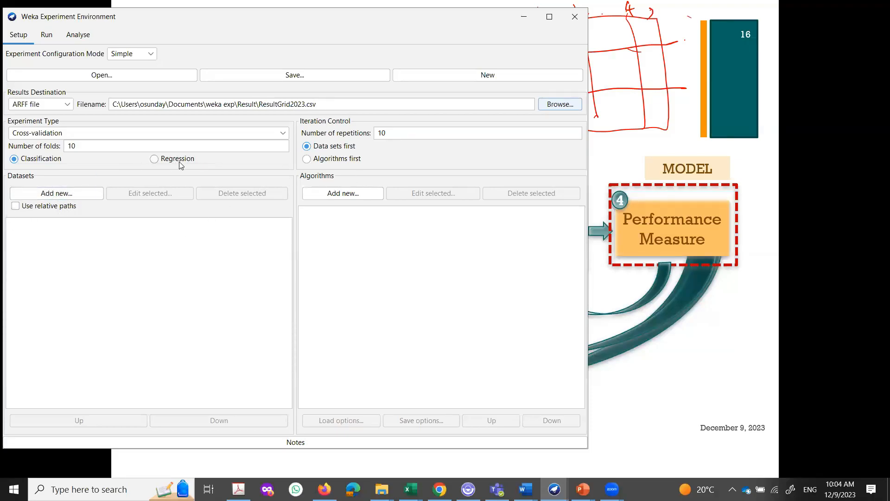
left_click(155, 159)
left_click(13, 160)
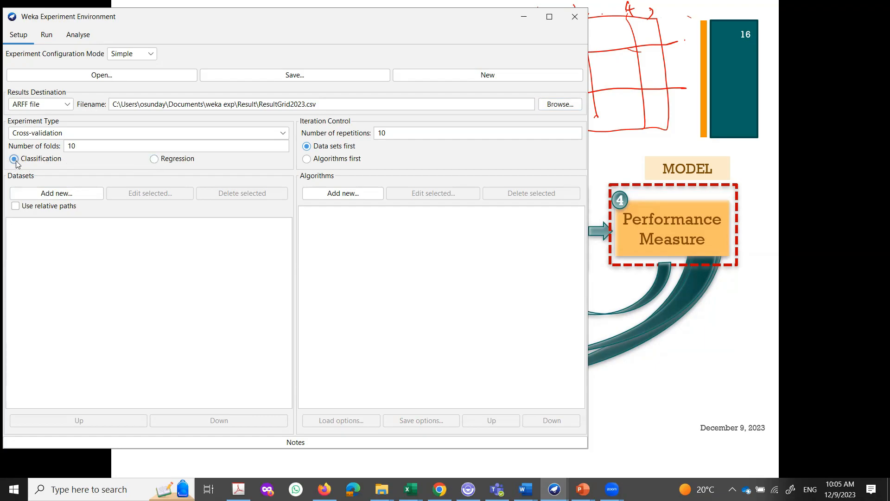
left_click(116, 135)
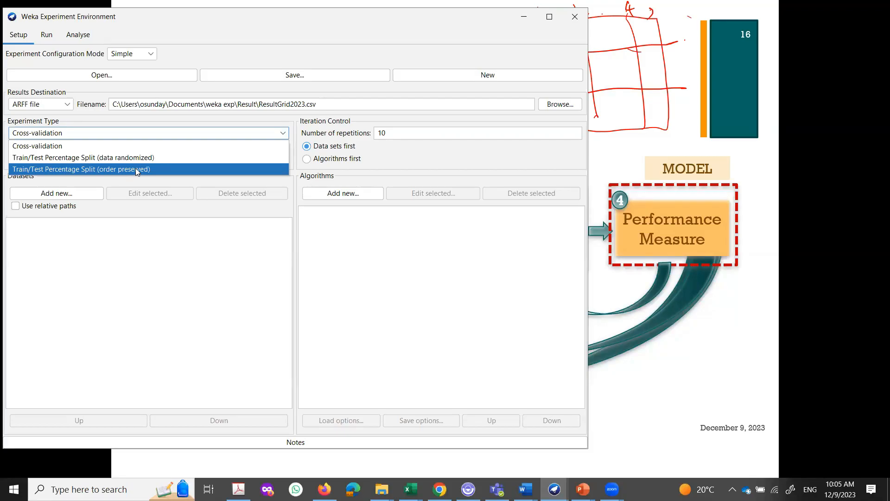
left_click(81, 134)
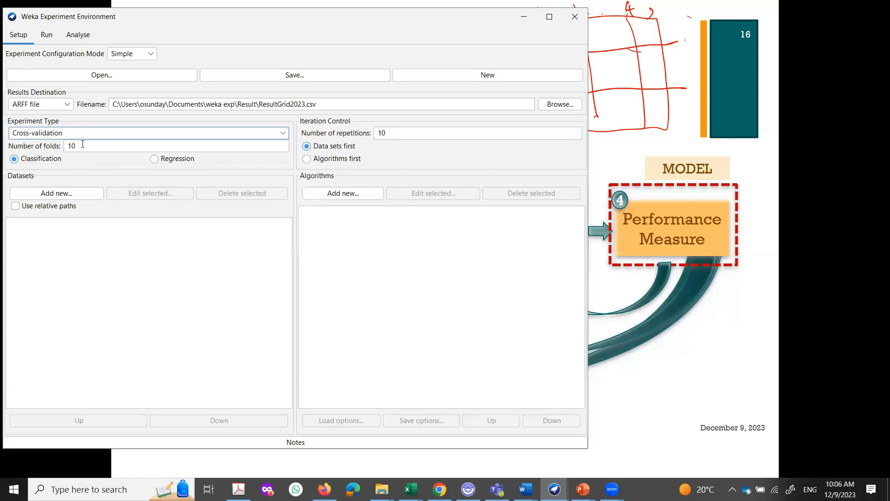
left_click_drag(82, 145, 65, 147)
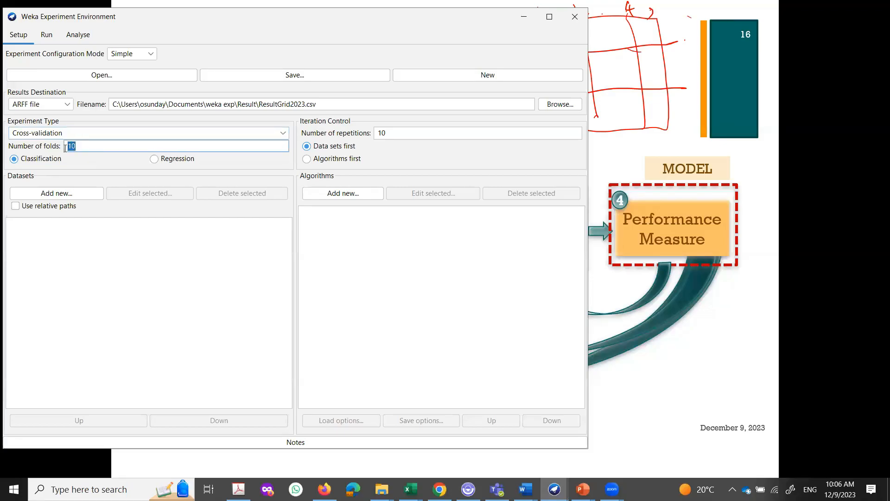
left_click(149, 134)
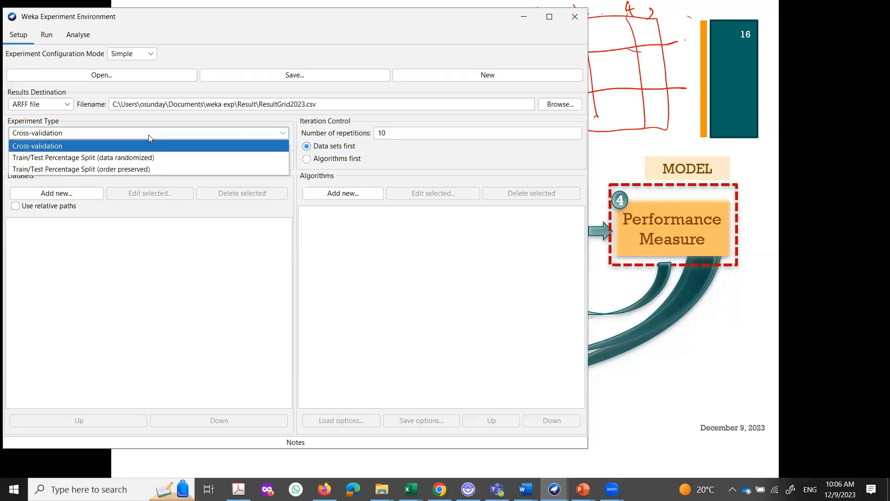
left_click(120, 169)
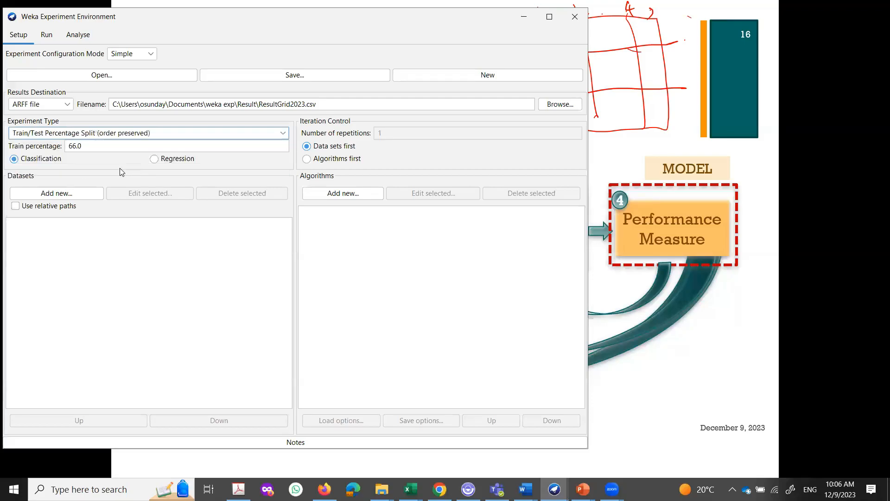
left_click_drag(87, 146, 65, 146)
left_click(76, 146)
left_click_drag(81, 145, 68, 147)
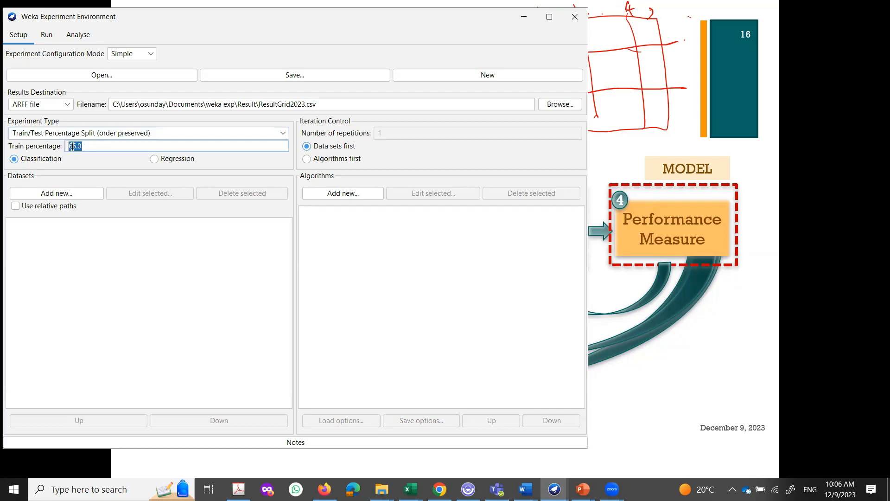
left_click(105, 134)
left_click(68, 146)
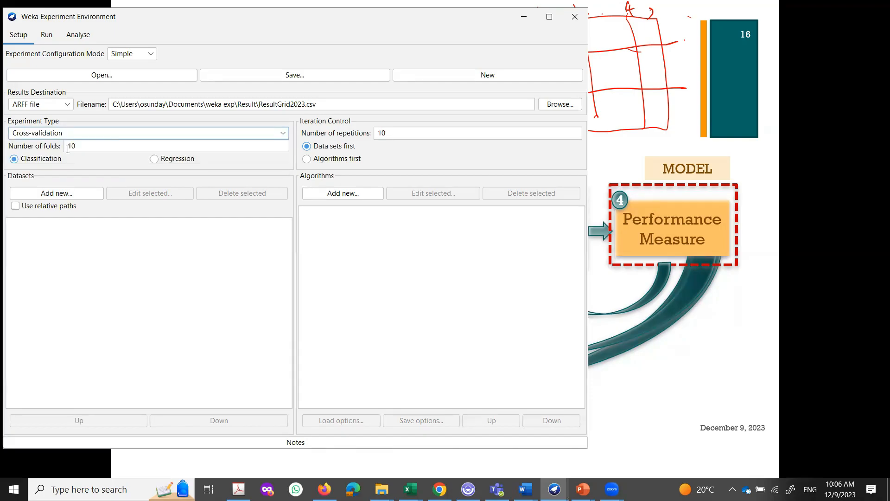
- Set the number of cross-validation folds to 5 and make the iteration control run algorithms first
left_click_drag(82, 146, 69, 147)
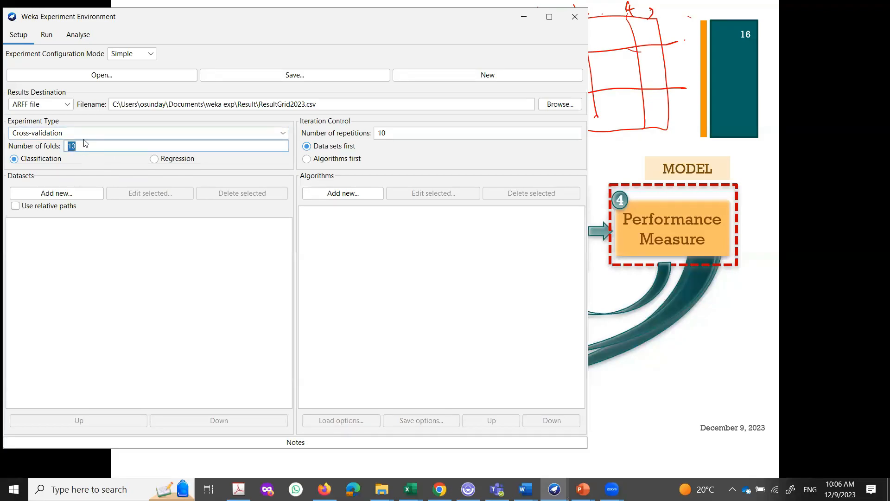
type("5")
left_click(307, 158)
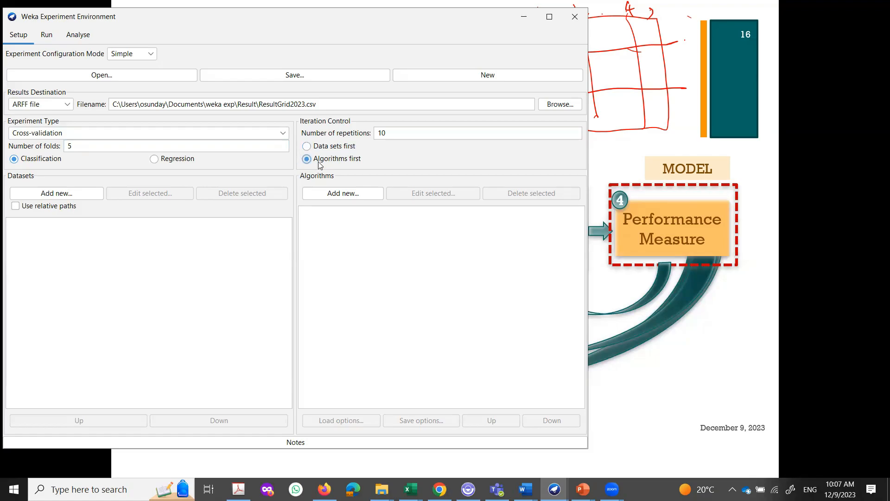
double_click(397, 133)
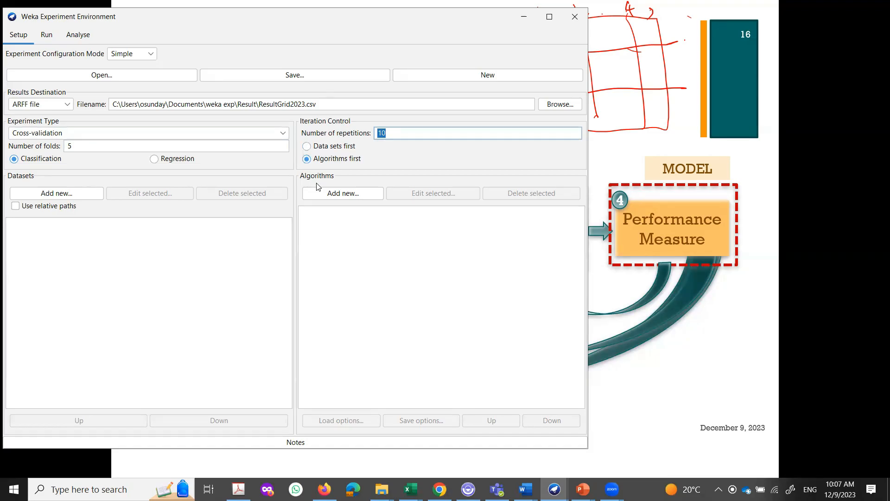
left_click(394, 149)
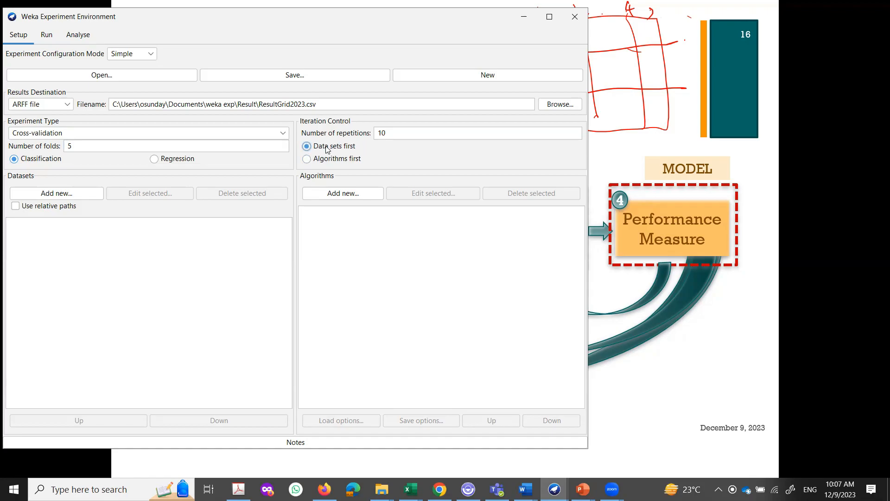
left_click(307, 159)
- Add the CSV dataset hypertension_data-utf8-Yes-N0 Target.csv from the Weekly/Hypertension folder of weka exp to the experiment
left_click(60, 196)
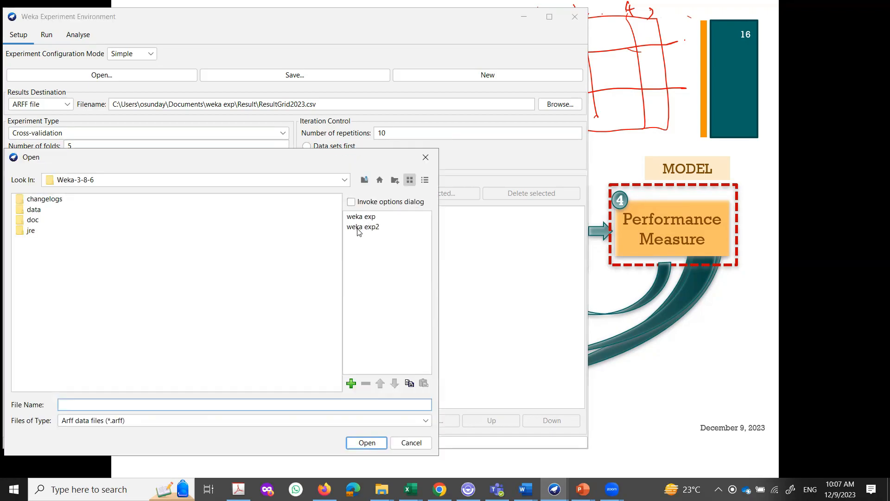
left_click(361, 218)
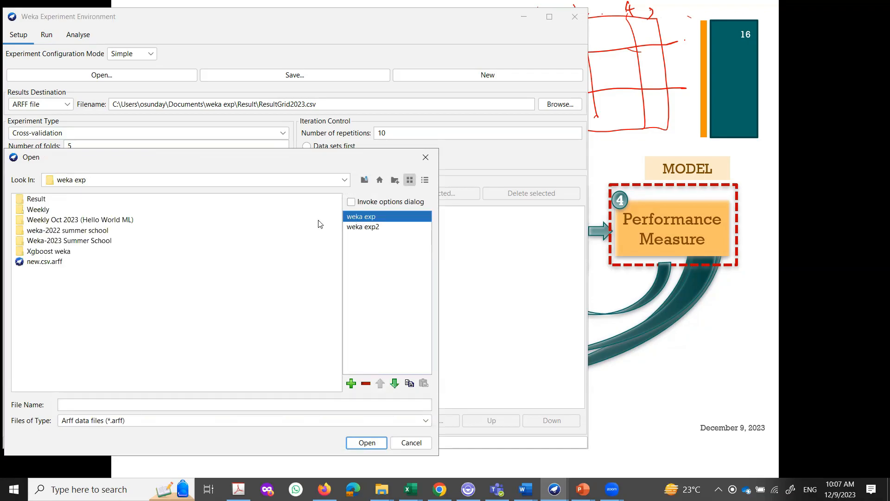
left_click(40, 213)
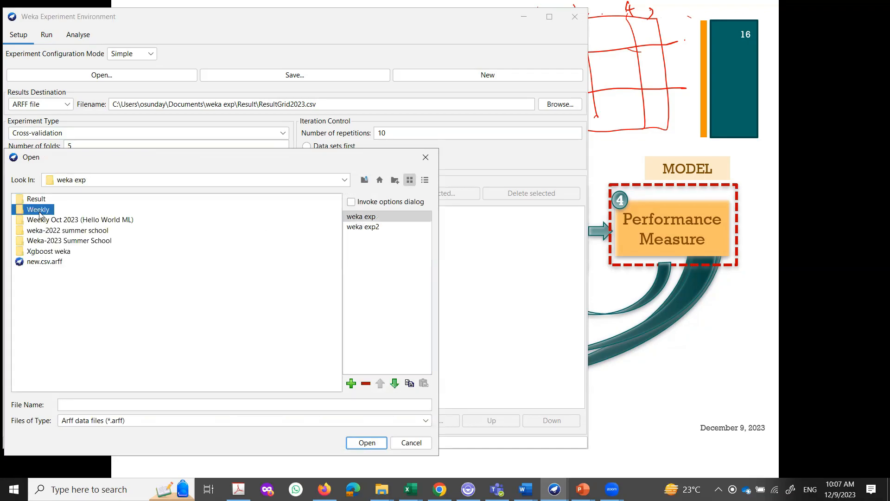
double_click(40, 213)
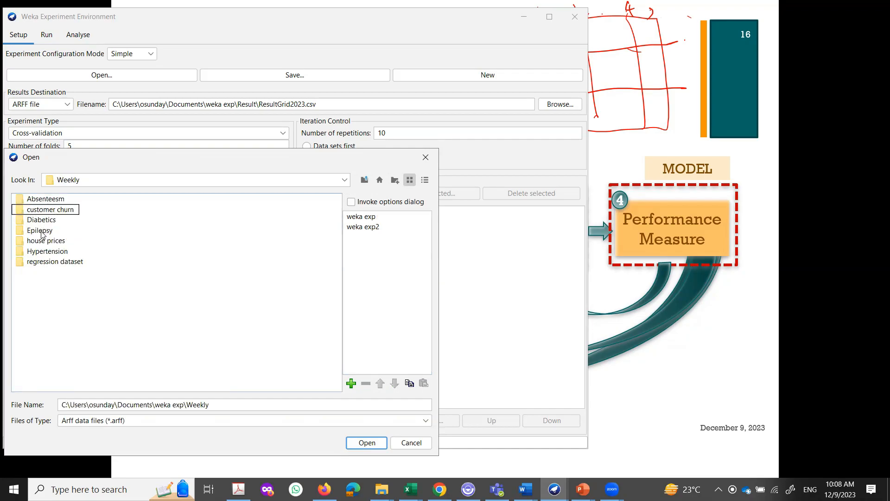
left_click(47, 253)
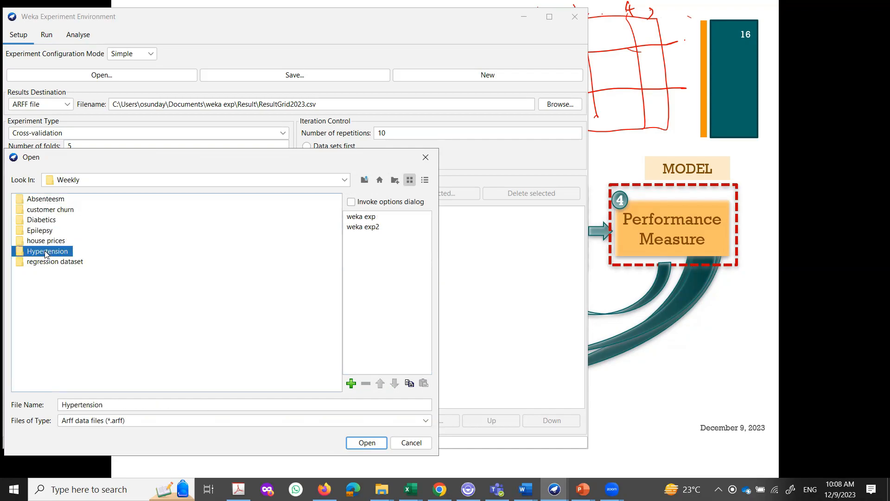
double_click(46, 253)
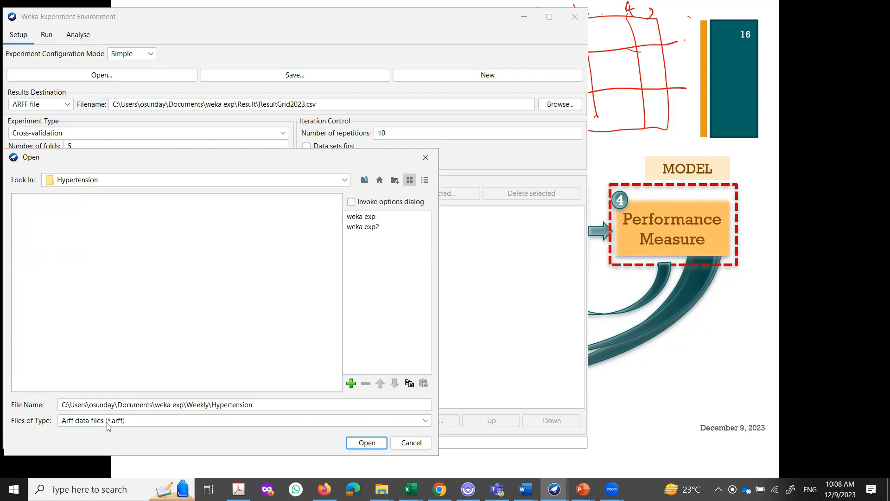
left_click(124, 421)
left_click(124, 422)
left_click(122, 421)
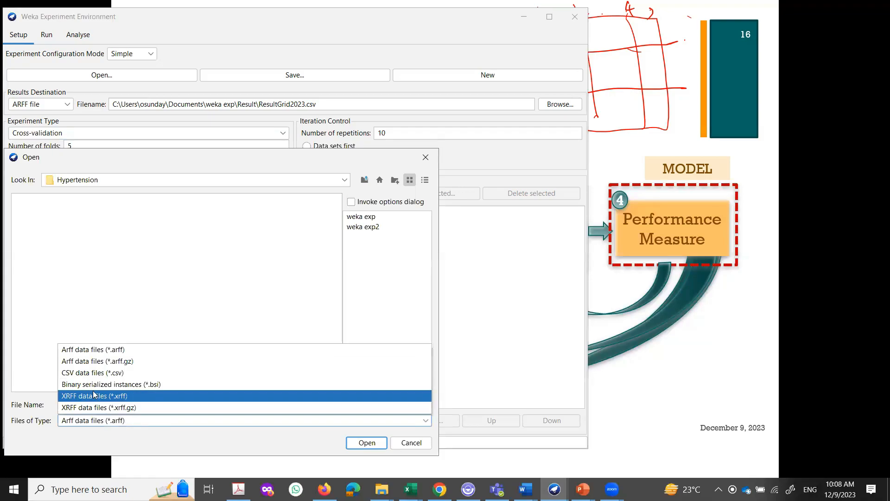
left_click(86, 374)
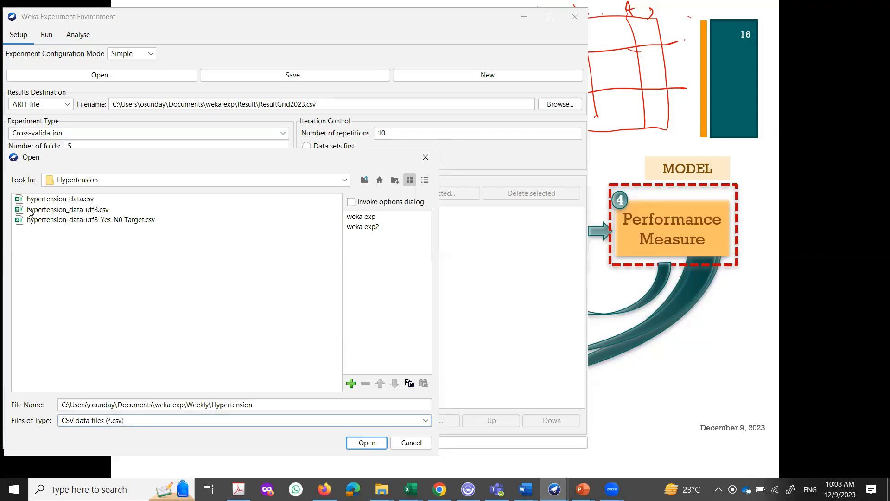
left_click(57, 220)
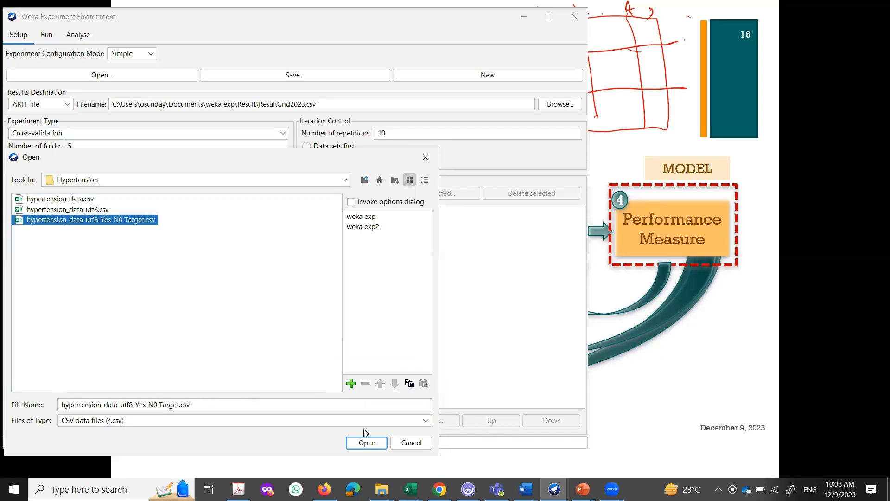
left_click_drag(200, 156, 204, 107)
left_click(371, 393)
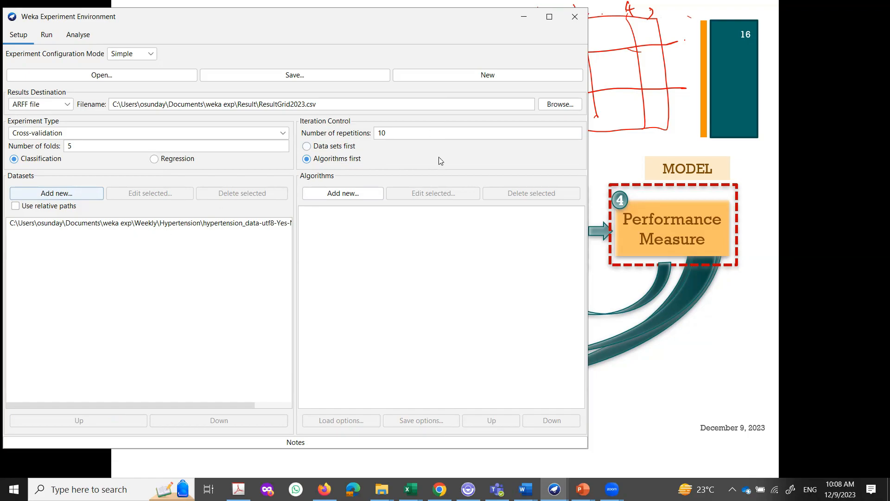
- Add the lazy IBk classifier to the experiment's algorithms with KNN set to 1
left_click(345, 160)
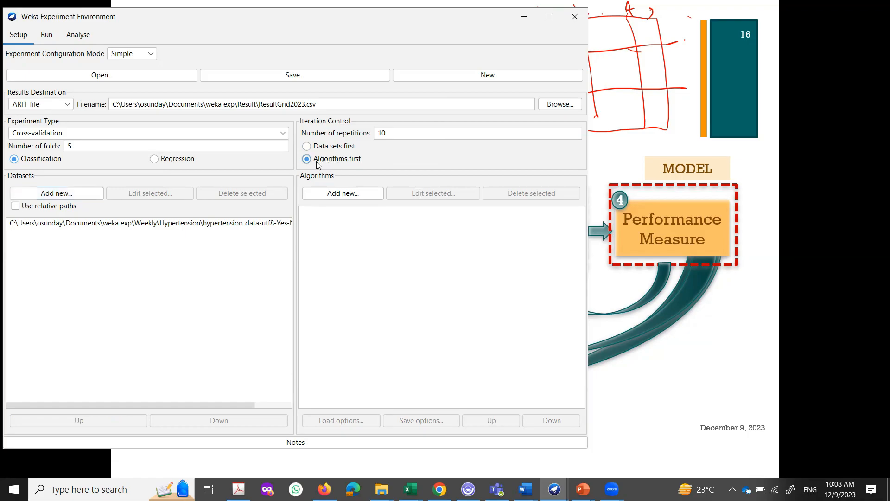
left_click(341, 194)
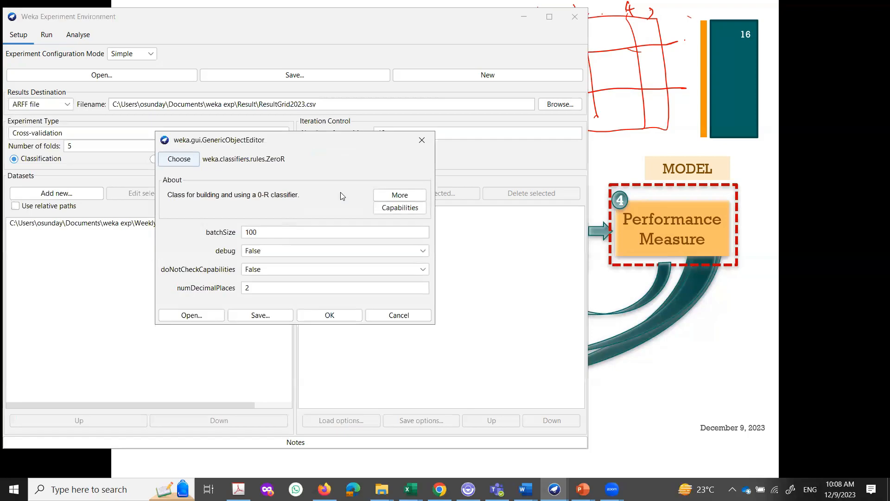
left_click(185, 160)
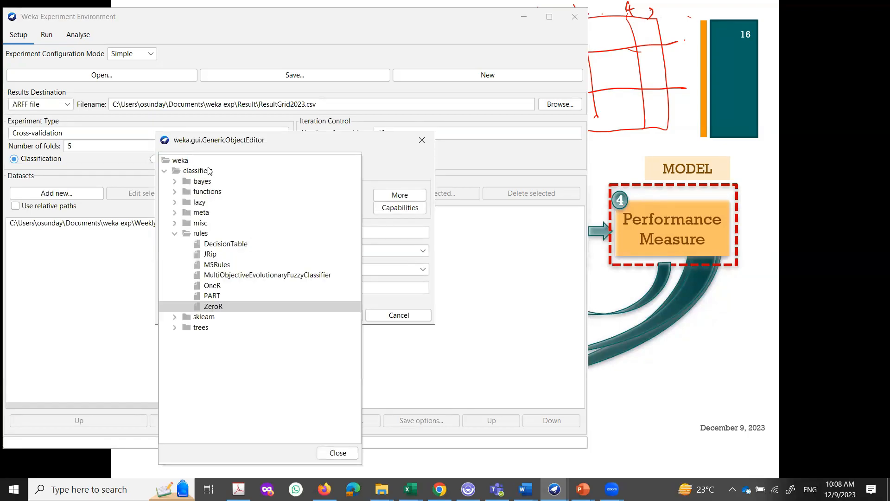
left_click(175, 202)
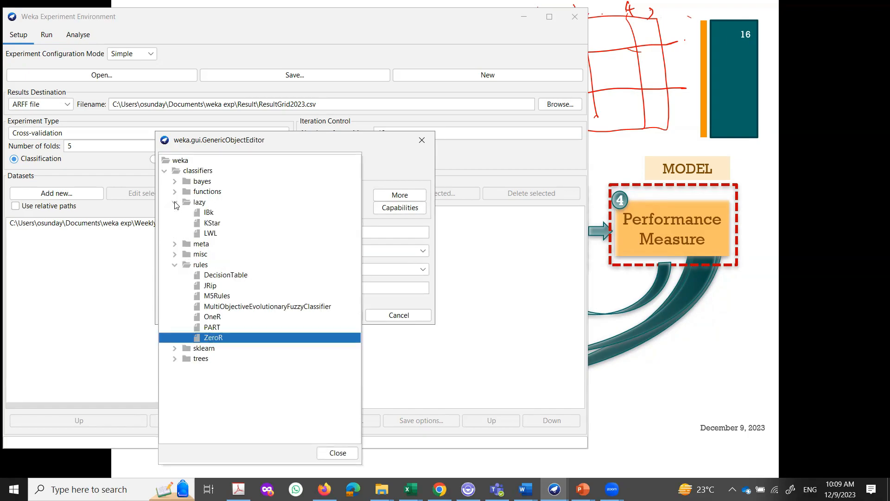
left_click(208, 213)
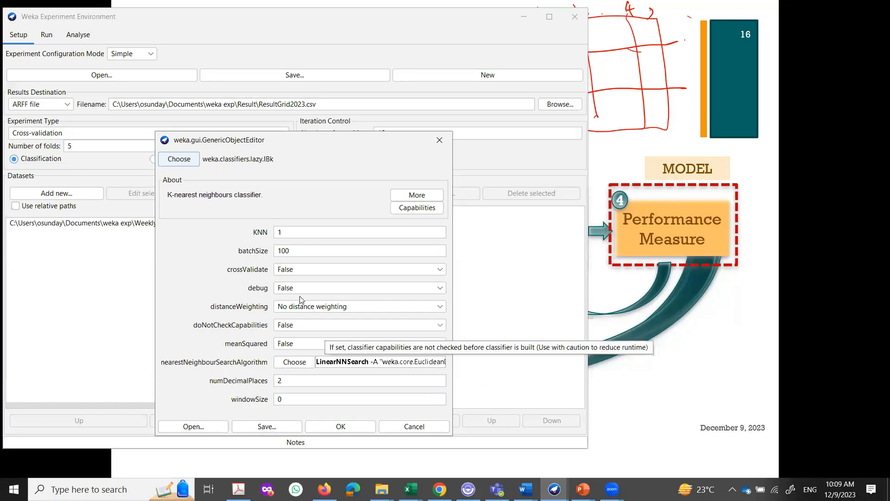
left_click(309, 233)
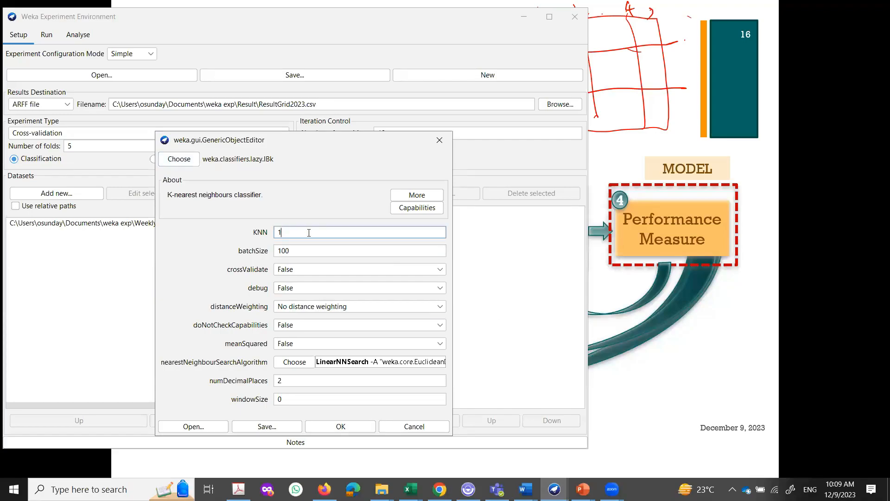
left_click(345, 428)
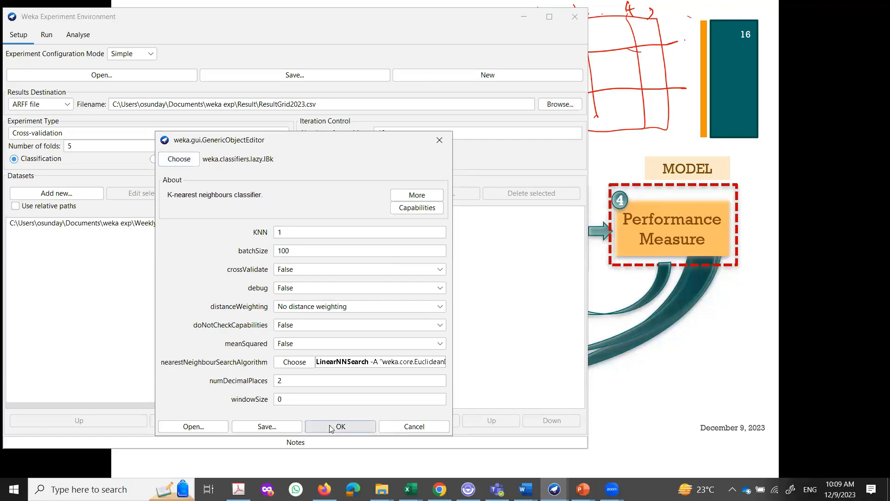
- Add two more IBk algorithms using EuclideanDistance, one with KNN 3 and one with KNN 5
left_click(351, 194)
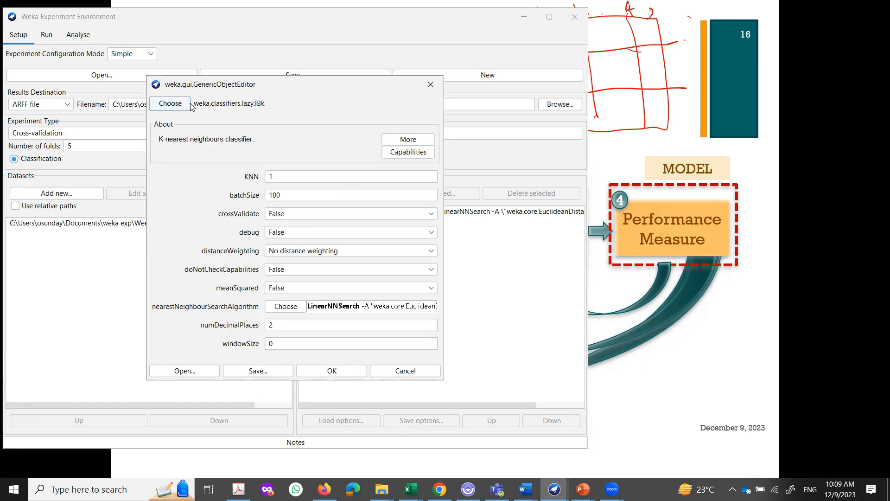
left_click_drag(277, 175, 267, 177)
type("3")
left_click(332, 371)
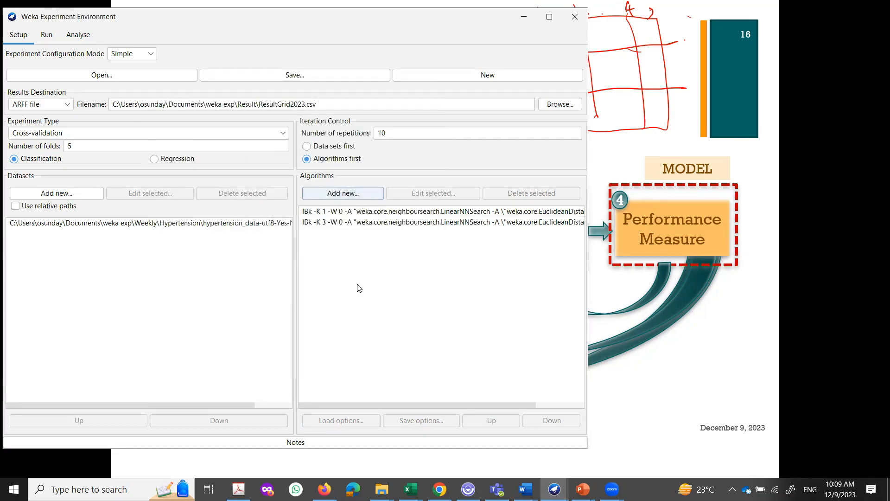
left_click(336, 194)
left_click_drag(276, 176, 254, 180)
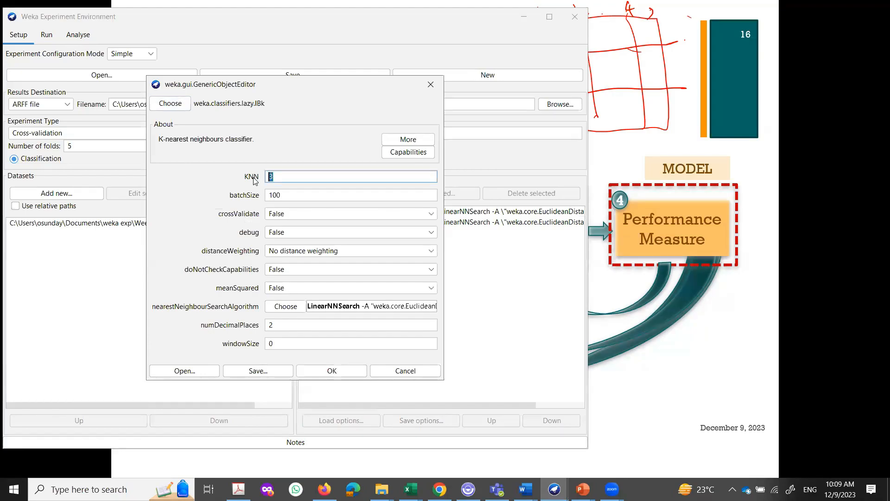
type("5")
left_click(332, 371)
- Add IBk algorithms with KNN 7 and KNN 9, keeping EuclideanDistance as the distance function
left_click(336, 194)
left_click_drag(300, 178, 234, 181)
type("7")
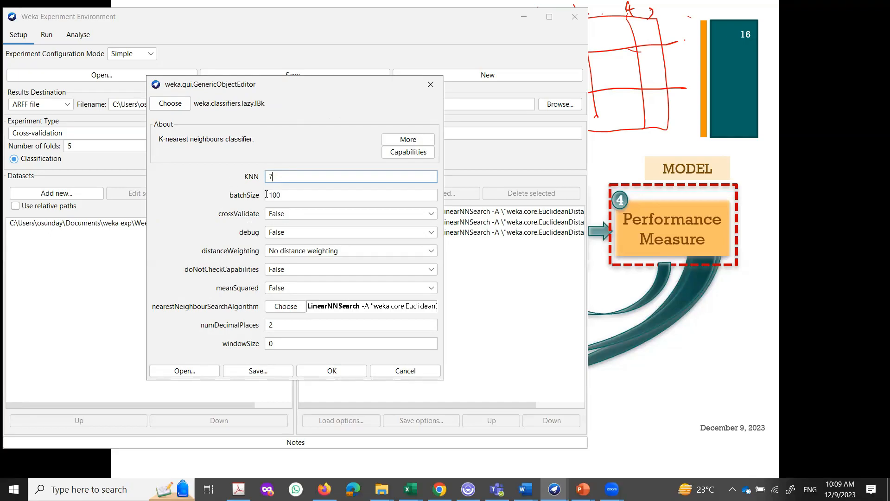
left_click(332, 371)
left_click(336, 194)
type("11")
type("9")
left_click(332, 371)
- Add IBk algorithms with KNN 11 and KNN 13, both using EuclideanDistance
left_click(336, 194)
type("11")
left_click(332, 371)
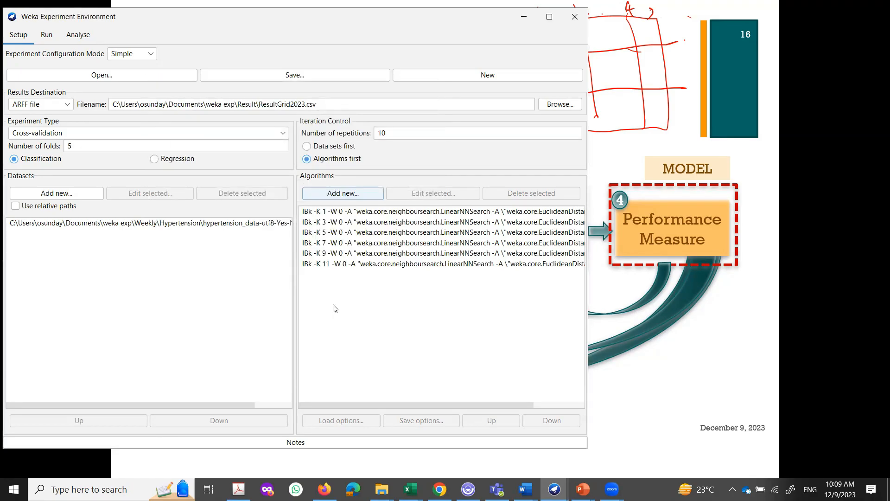
left_click(343, 193)
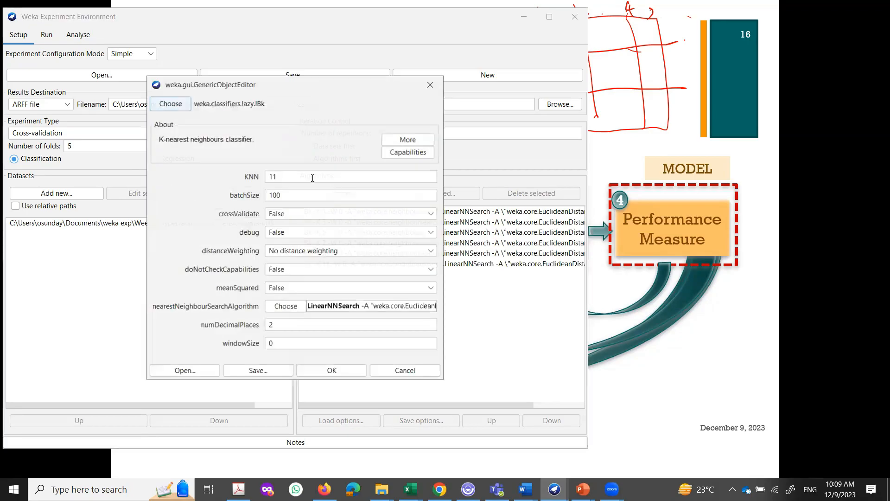
type("13")
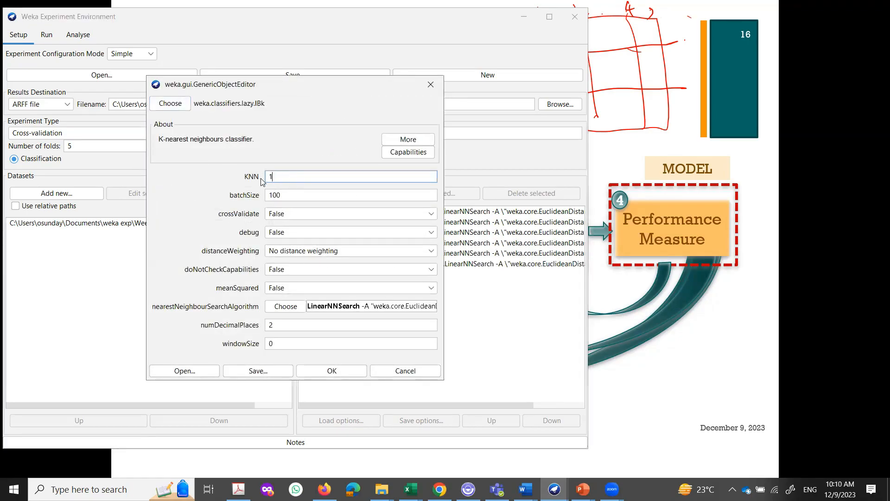
left_click(337, 376)
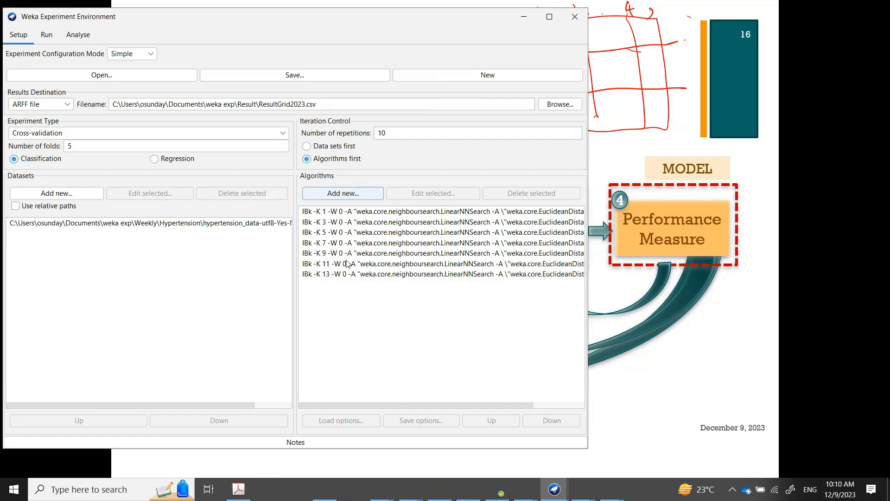
- Add an IBk algorithm with KNN 1 whose LinearNNSearch uses ChebyshevDistance as the distance function
left_click(341, 194)
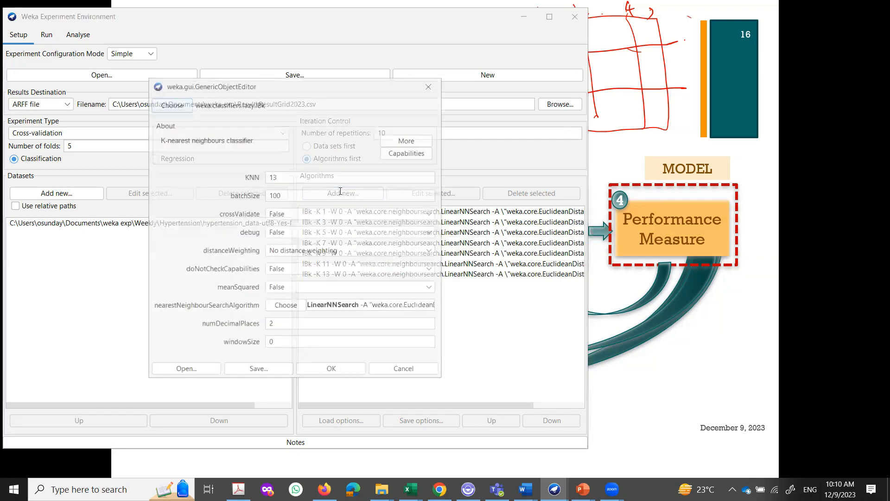
left_click(351, 307)
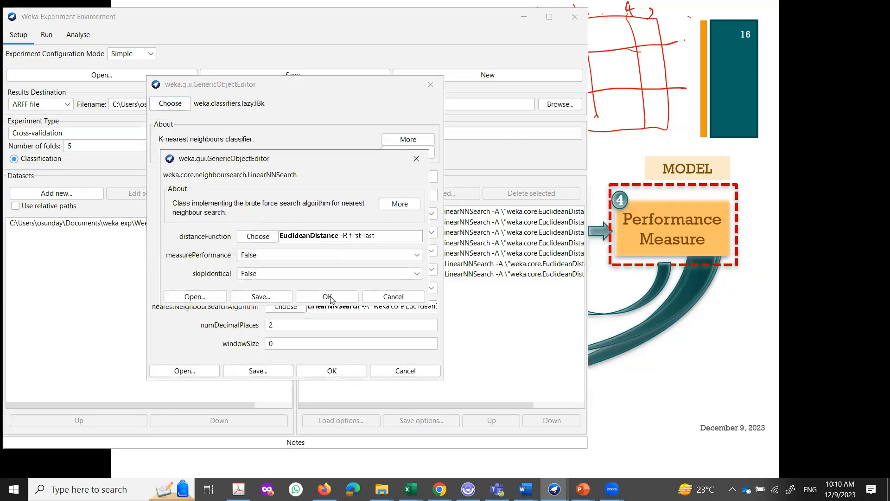
left_click(263, 237)
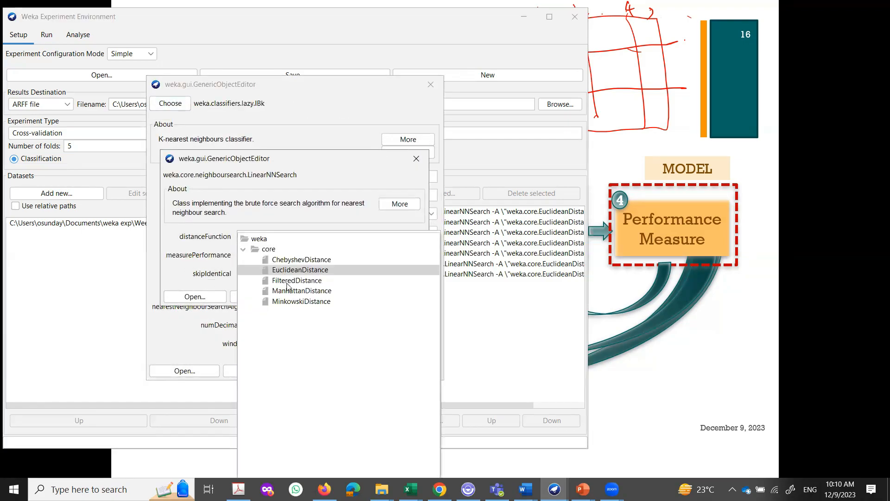
left_click(289, 261)
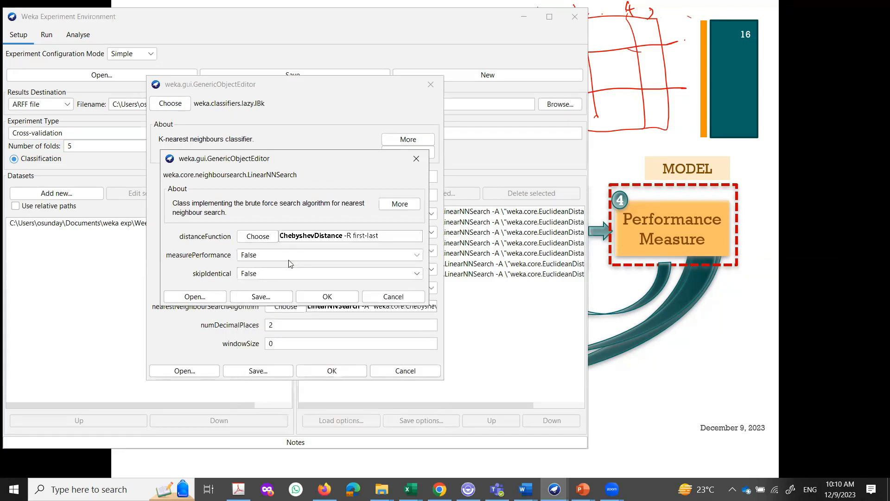
left_click(329, 299)
left_click(334, 373)
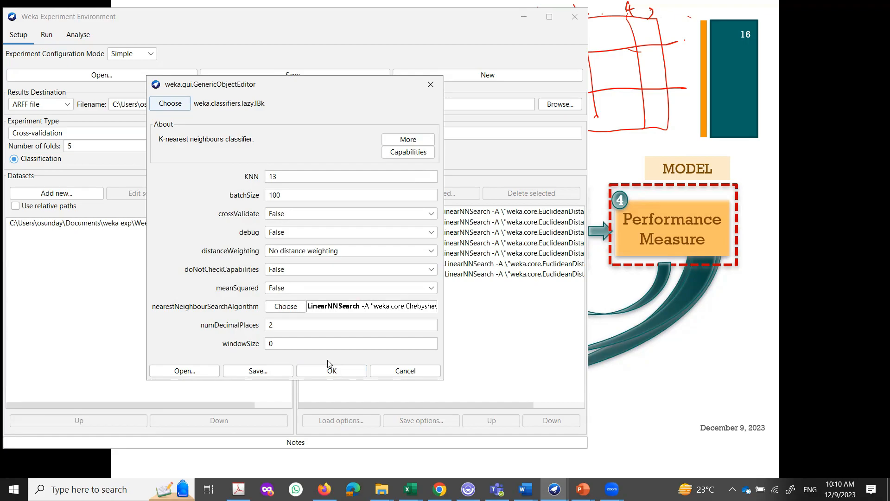
double_click(287, 180)
type("1")
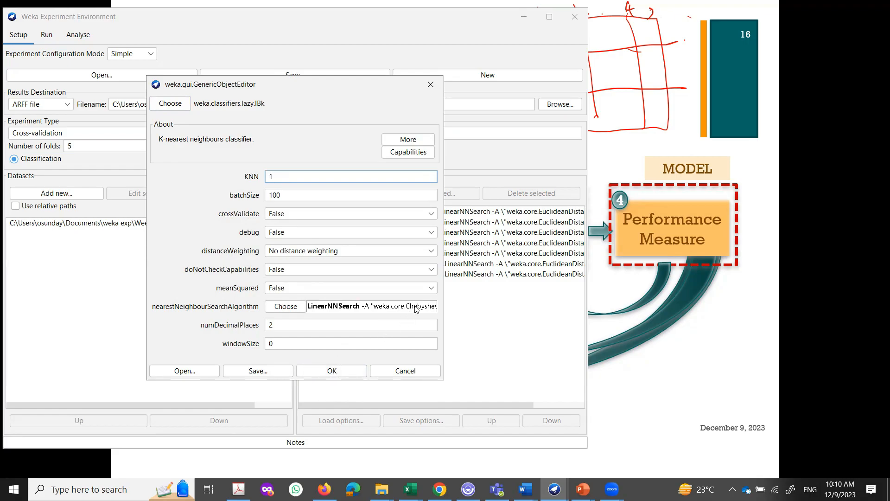
left_click(328, 371)
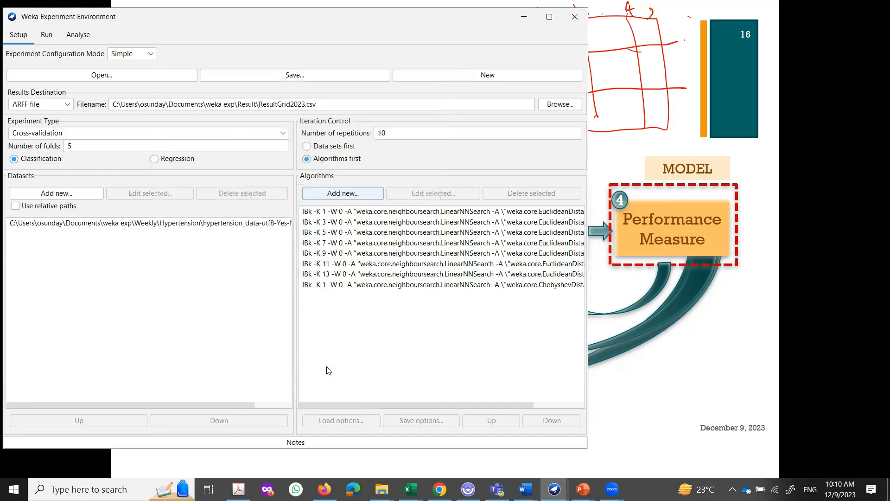
- Add two IBk algorithms using ChebyshevDistance, one with KNN 3 and one with KNN 5
left_click(338, 192)
double_click(269, 177)
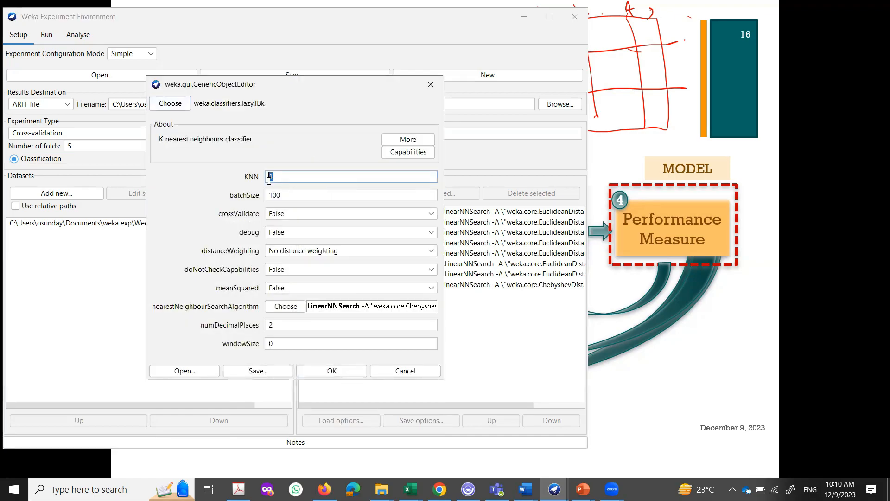
type("1")
key("BackSpace")
type("3")
left_click(332, 373)
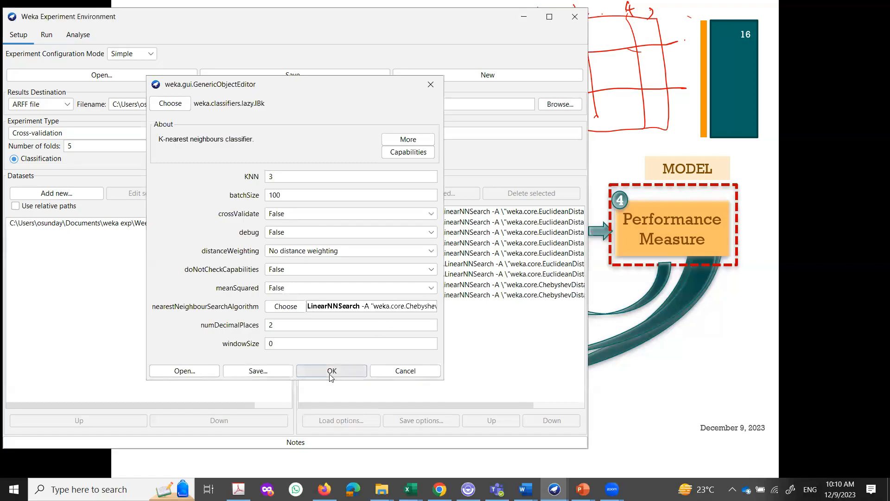
left_click(351, 193)
double_click(304, 181)
type("5")
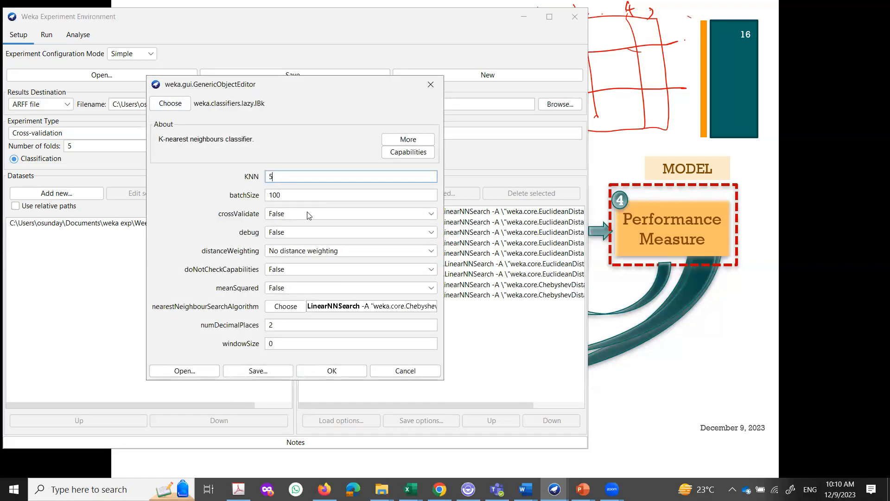
left_click(335, 369)
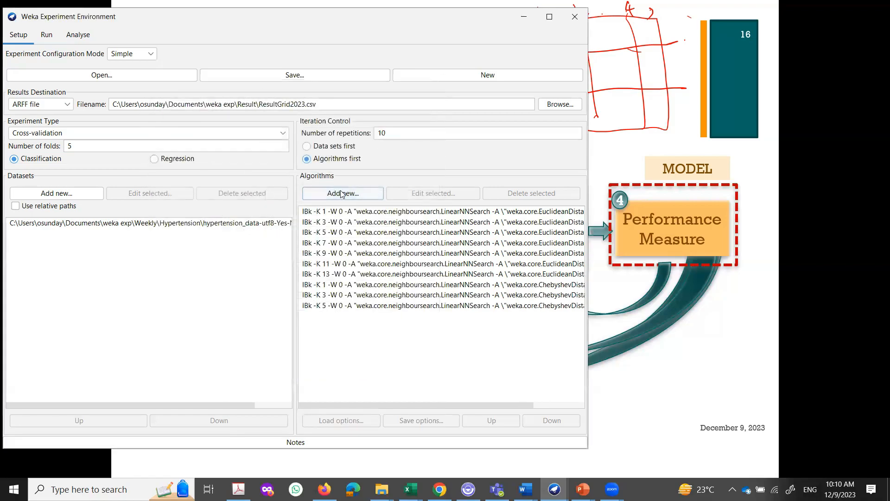
- Add IBk algorithms with KNN 7 and KNN 9, keeping ChebyshevDistance as the distance function
left_click(343, 193)
double_click(281, 181)
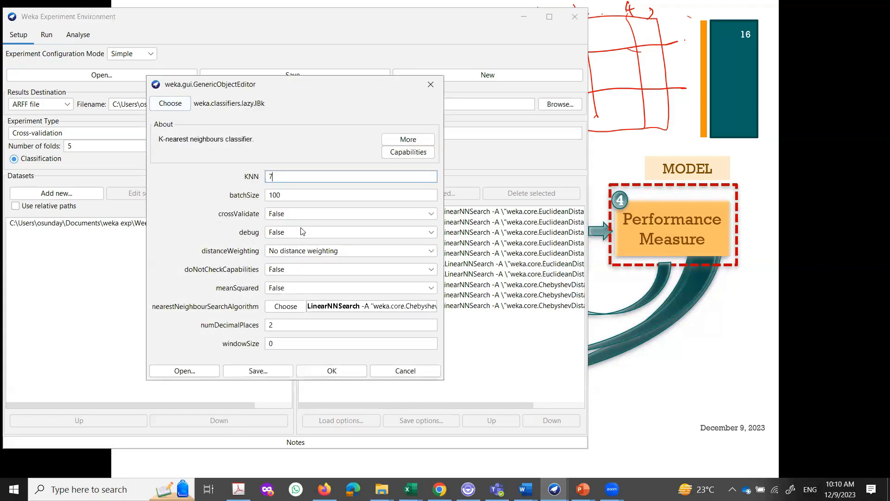
left_click(334, 371)
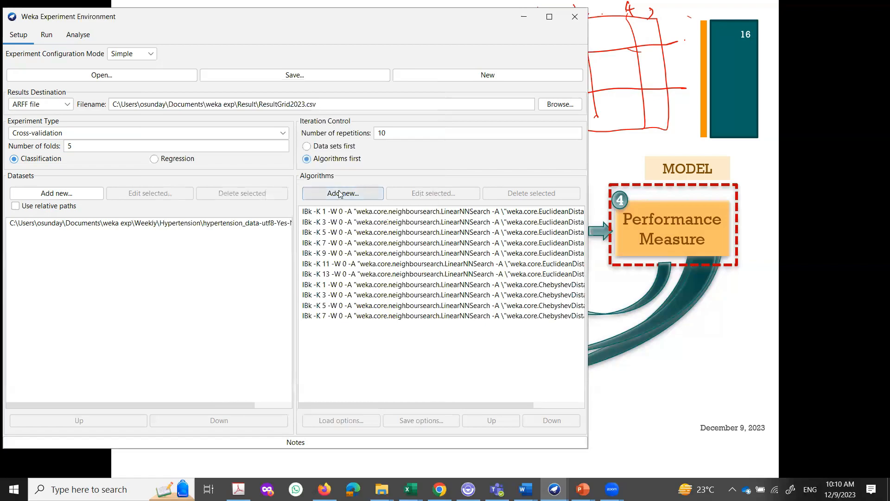
left_click(340, 194)
double_click(271, 177)
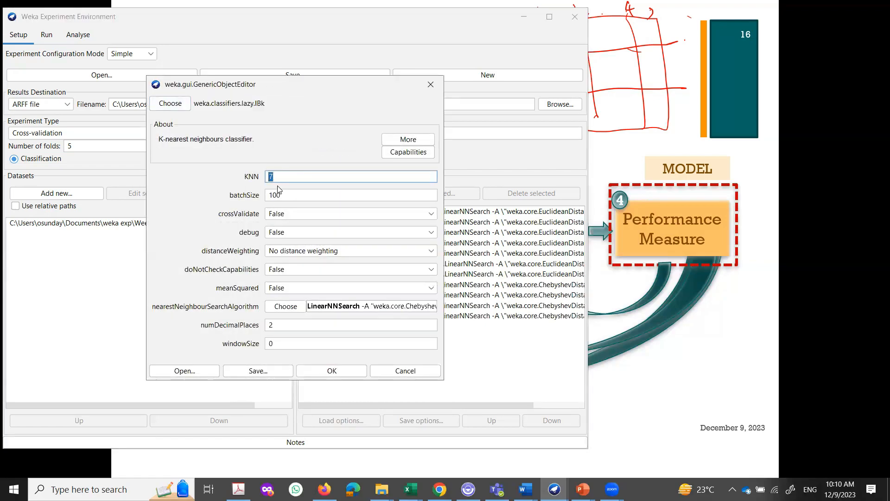
type("9")
left_click(341, 371)
- Add IBk algorithms with KNN 11 and KNN 13, both using ChebyshevDistance
left_click(333, 194)
double_click(269, 178)
type("11")
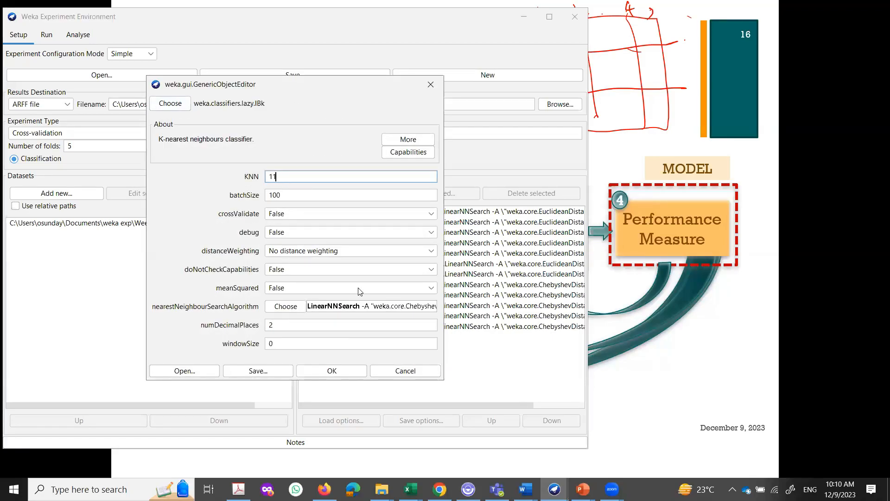
left_click(350, 371)
left_click(345, 194)
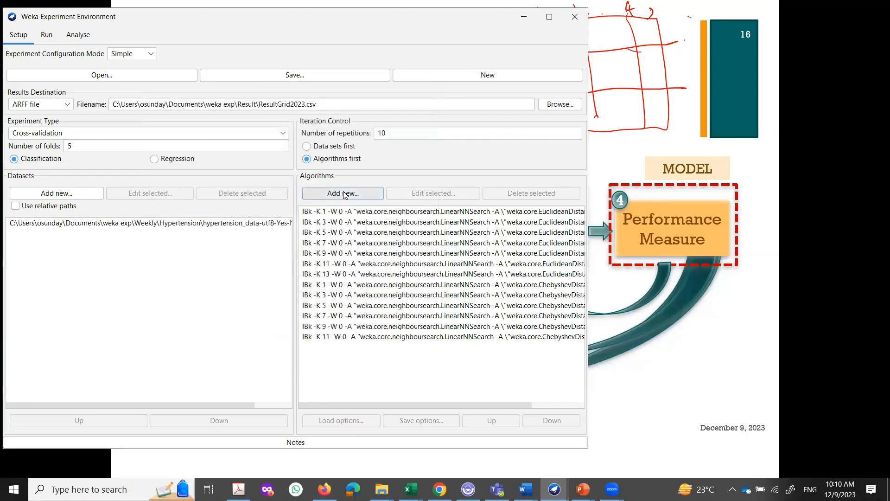
double_click(271, 176)
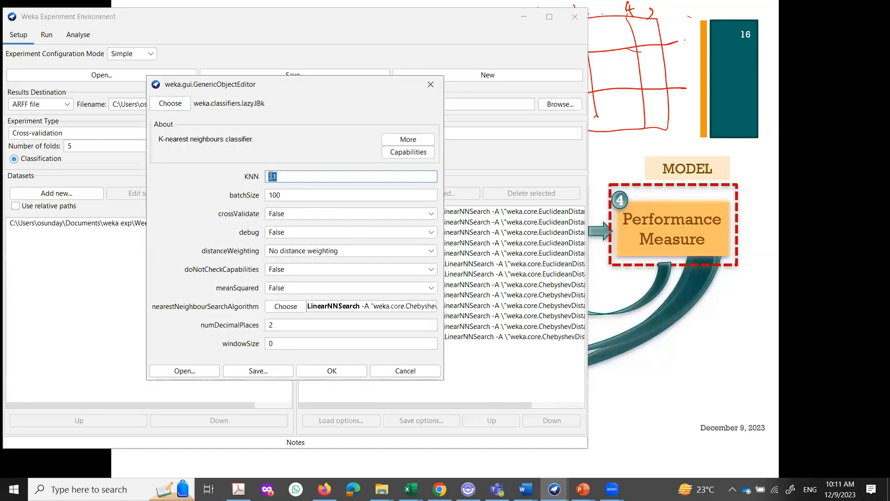
type("13")
left_click(345, 371)
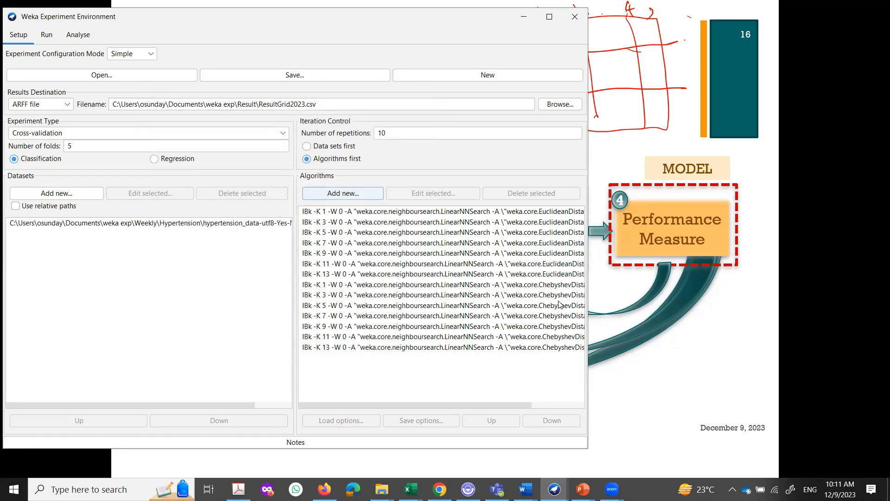
- Add an IBk algorithm with KNN 1 whose LinearNNSearch uses ManhattanDistance as the distance function
left_click(348, 195)
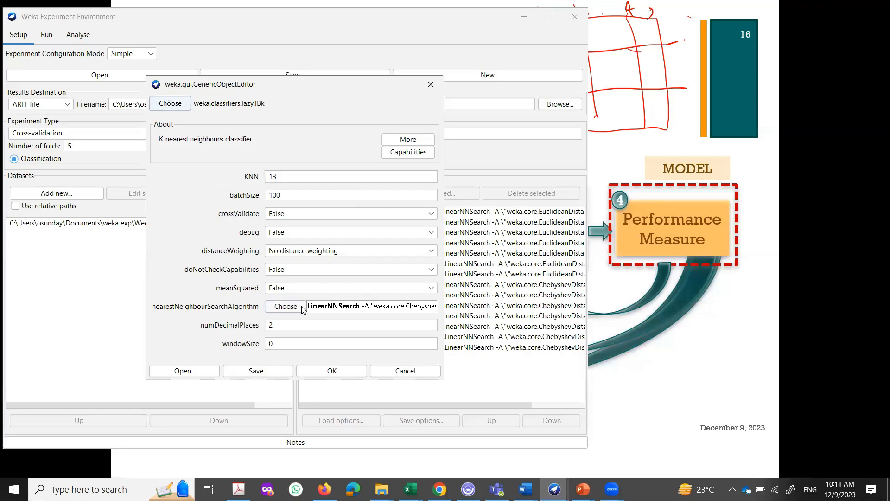
left_click(377, 307)
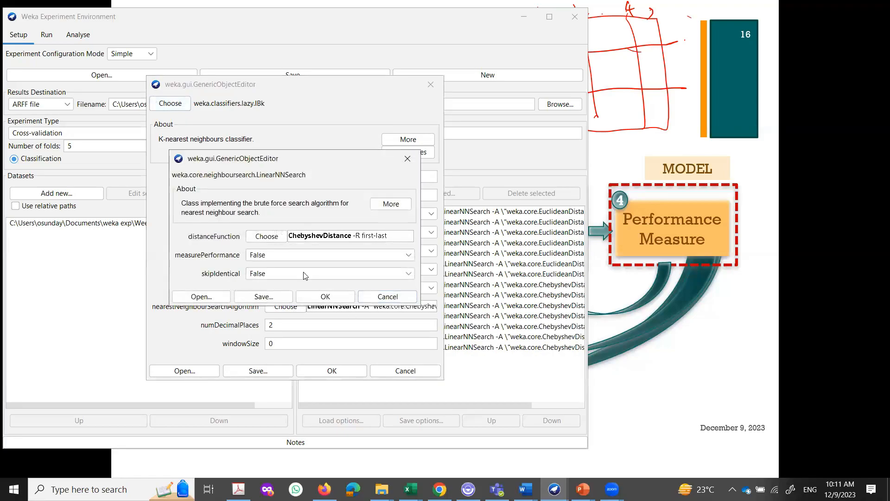
left_click(265, 235)
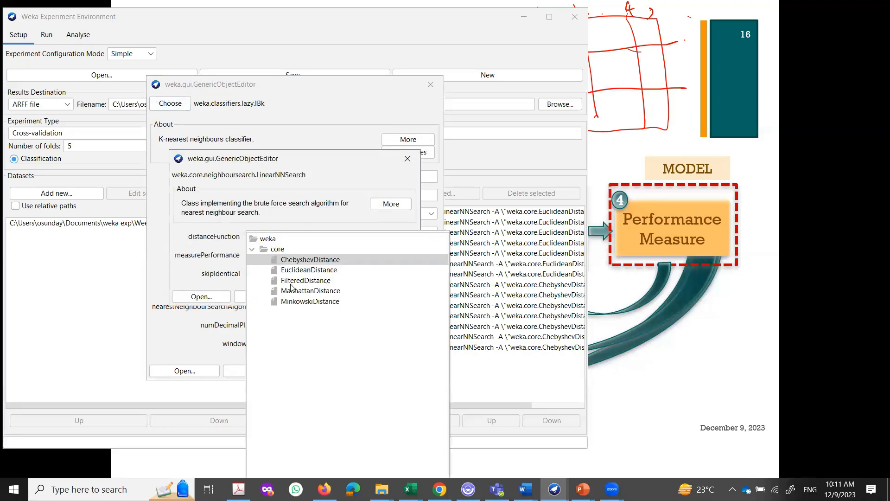
left_click(294, 291)
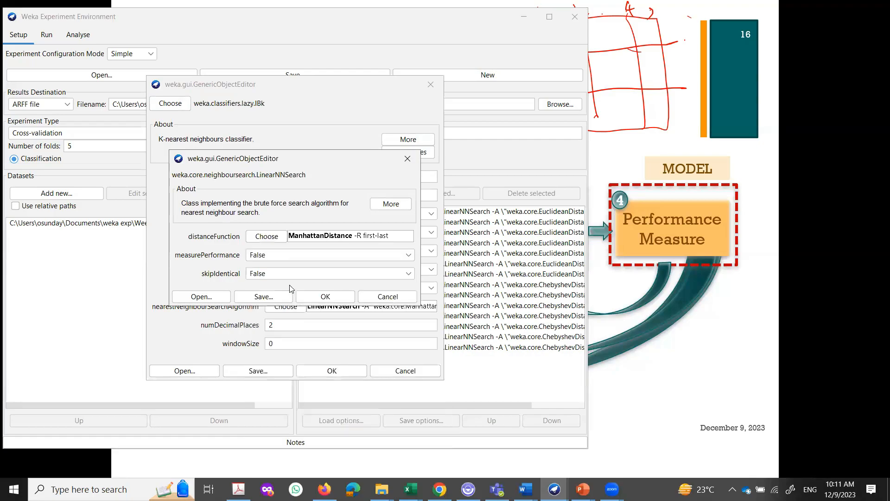
left_click(325, 296)
left_click_drag(278, 177, 260, 180)
type("1")
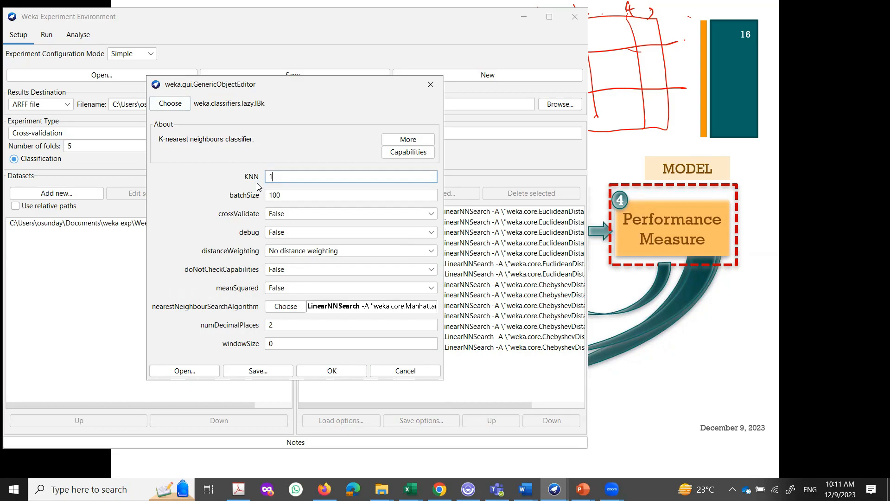
left_click(333, 371)
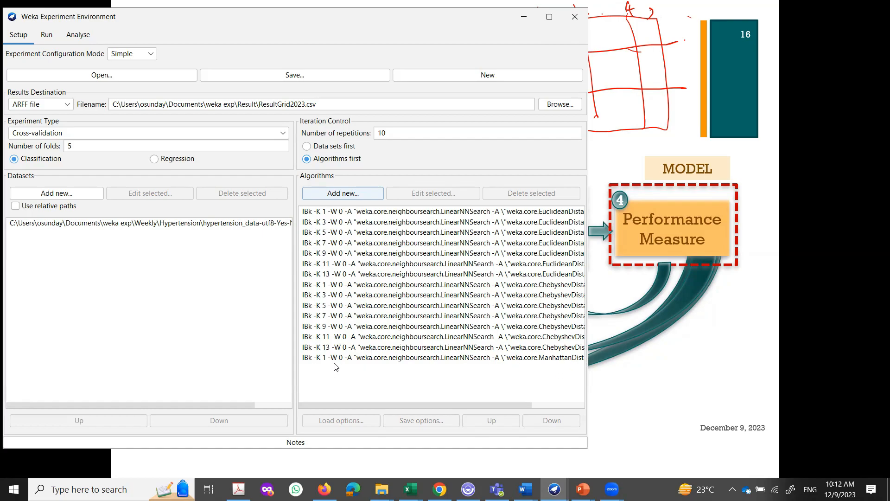
- Add an SMO algorithm from the functions classifiers, keeping its default PolyKernel and c of 1.0
left_click(336, 194)
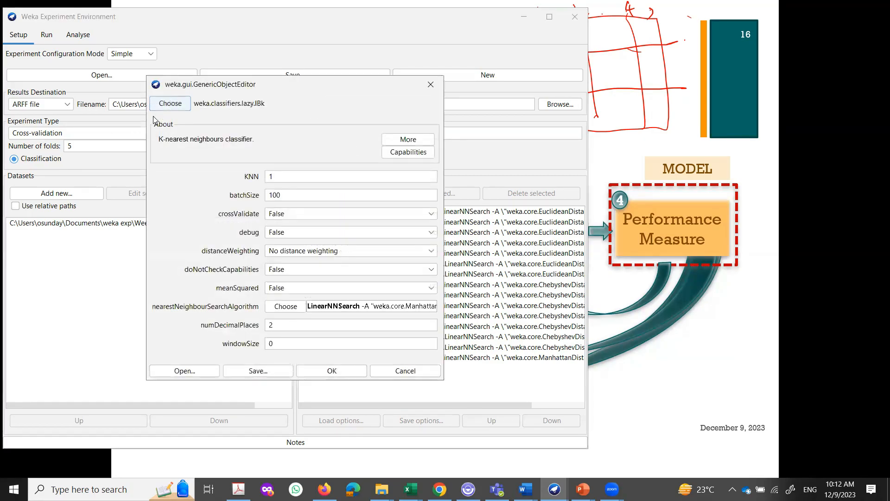
left_click(431, 84)
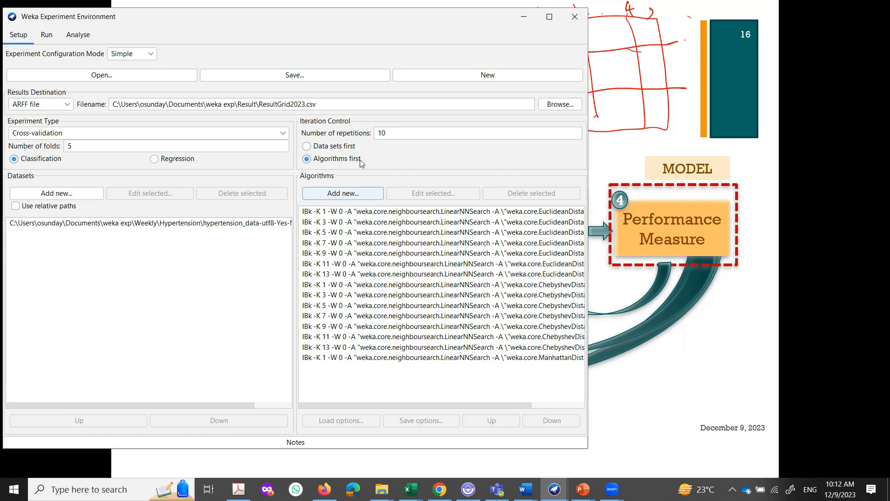
left_click(324, 193)
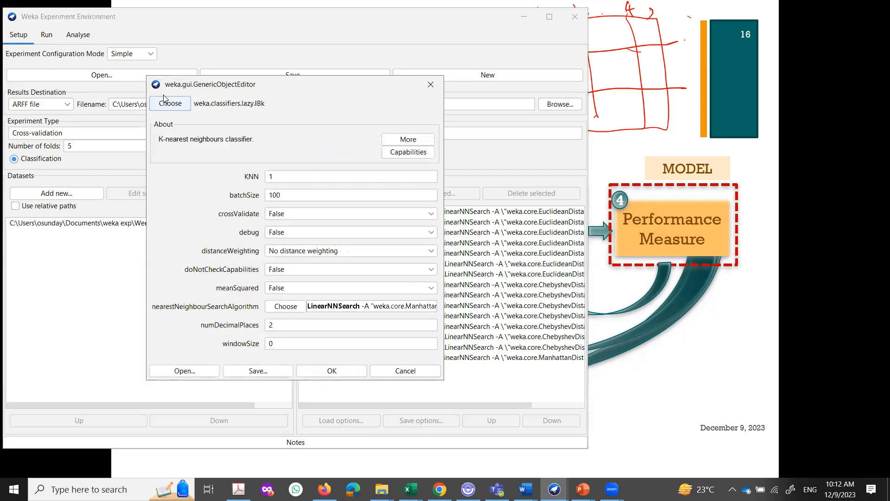
left_click(169, 105)
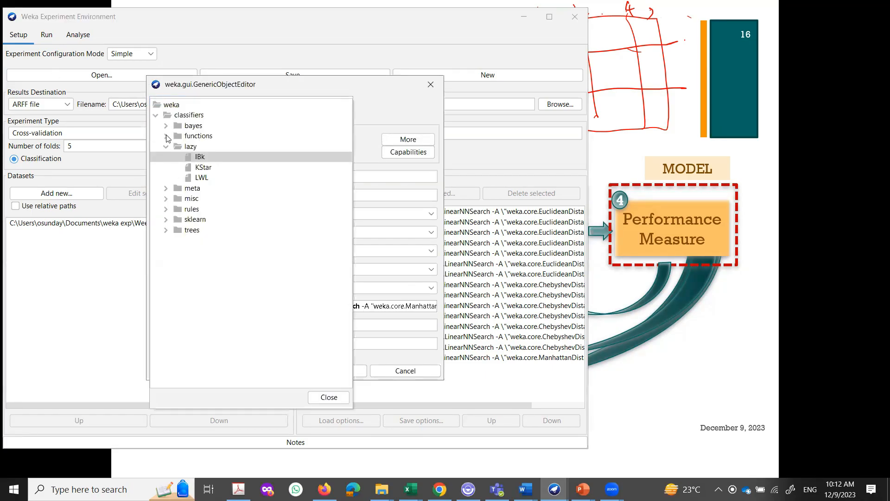
left_click(166, 137)
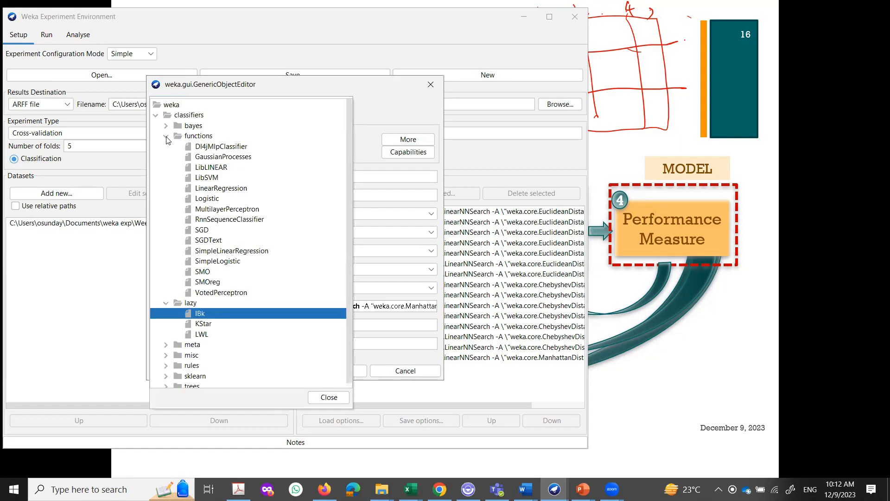
left_click(201, 271)
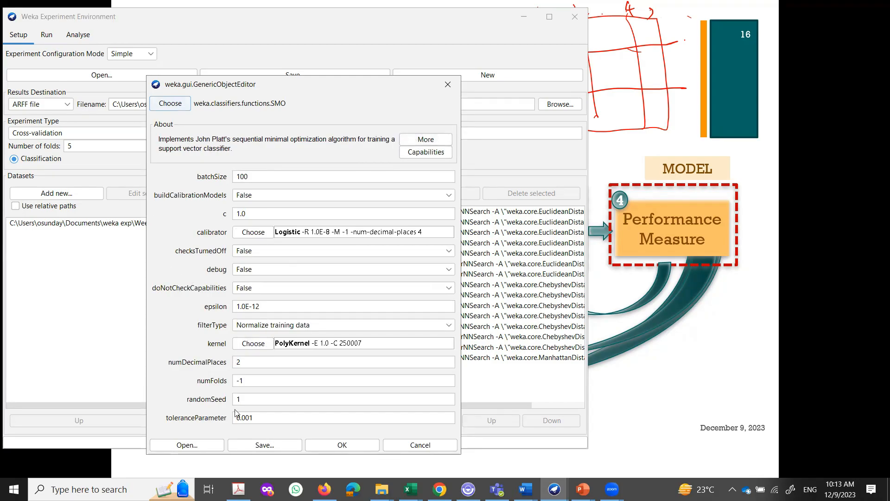
left_click_drag(332, 84, 330, 30)
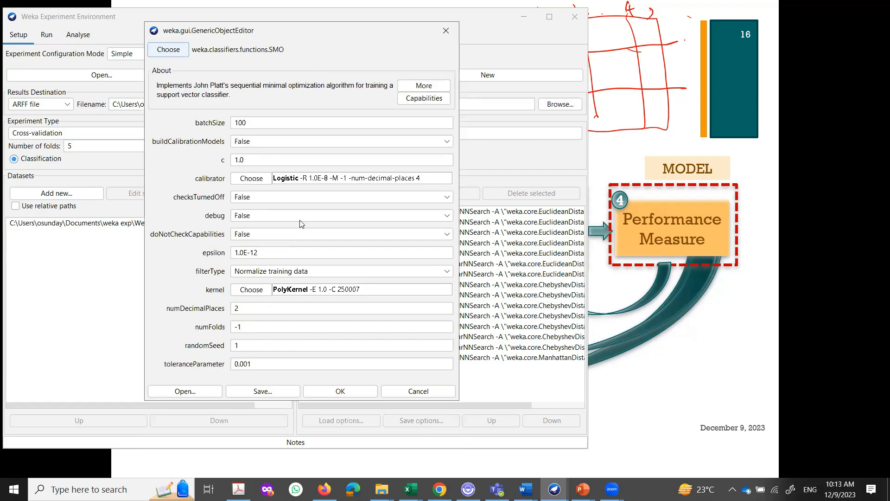
left_click(353, 391)
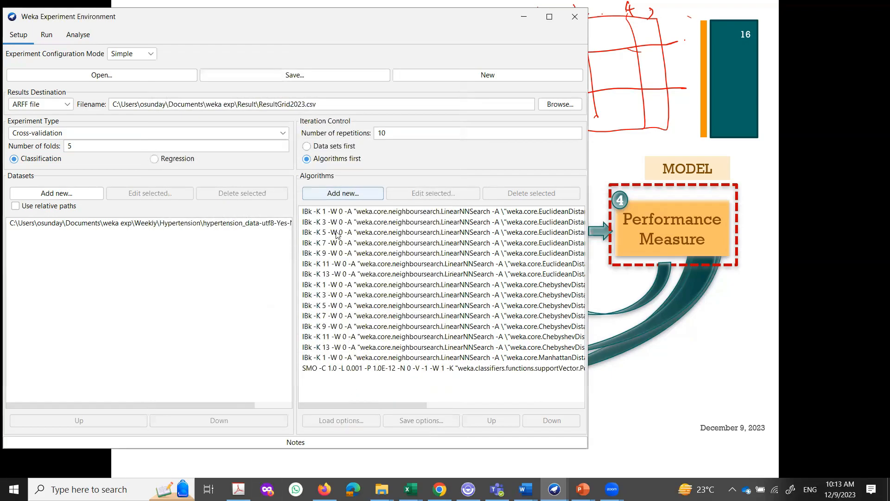
- Add two more SMO algorithms with c 1.0, one with NormalizedPolyKernel and one with the Puk kernel
left_click(344, 193)
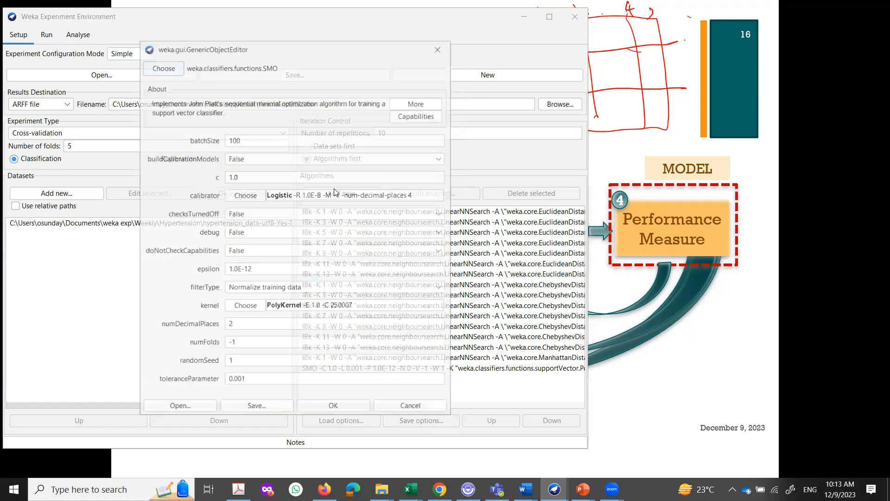
left_click(252, 309)
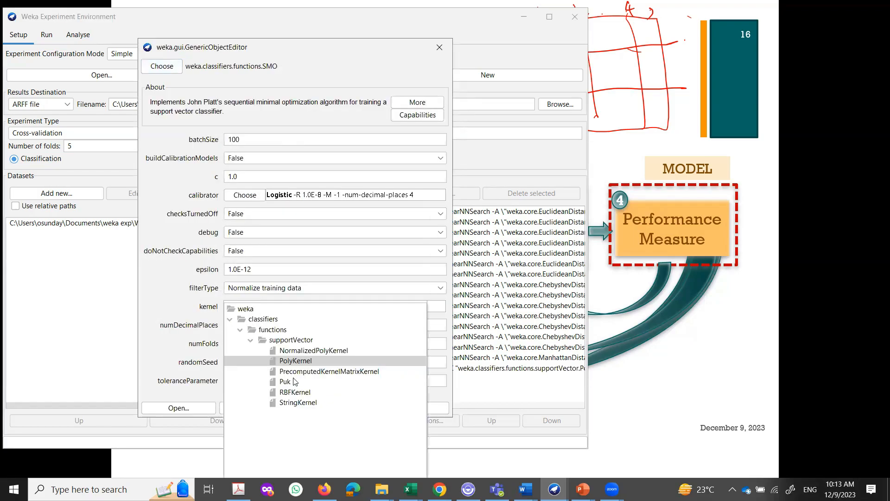
left_click(295, 350)
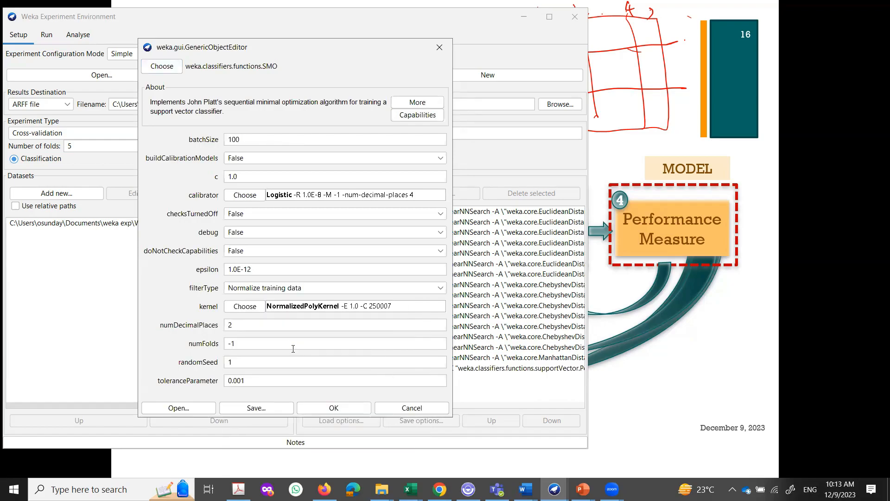
left_click(334, 408)
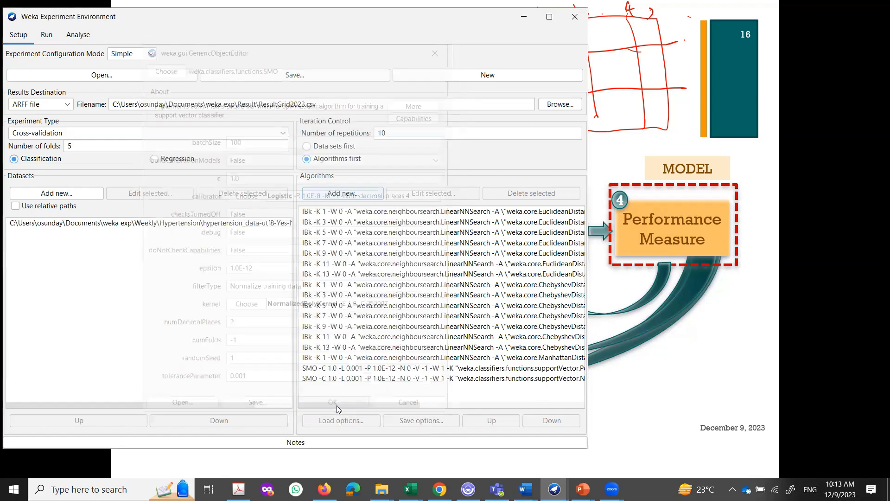
left_click(336, 193)
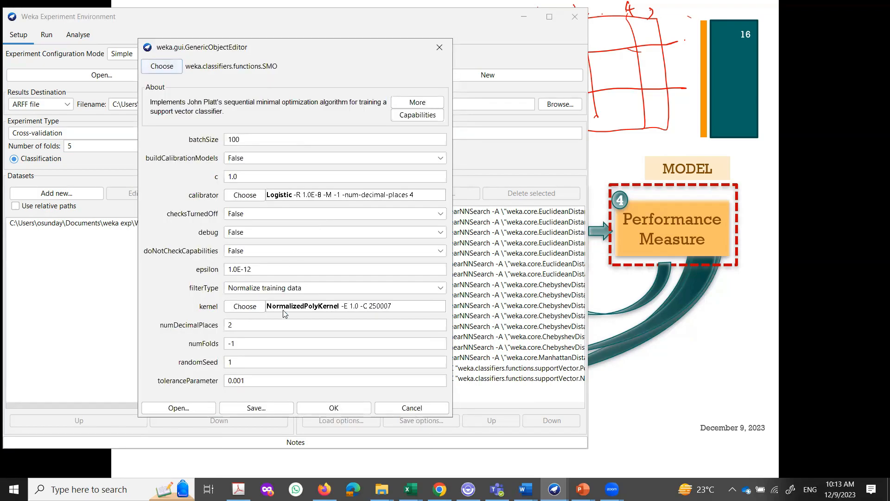
left_click(259, 308)
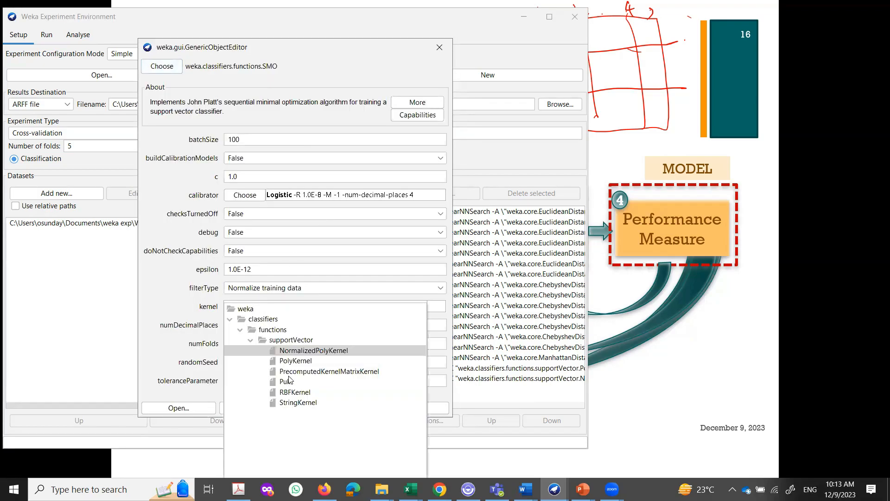
left_click(285, 381)
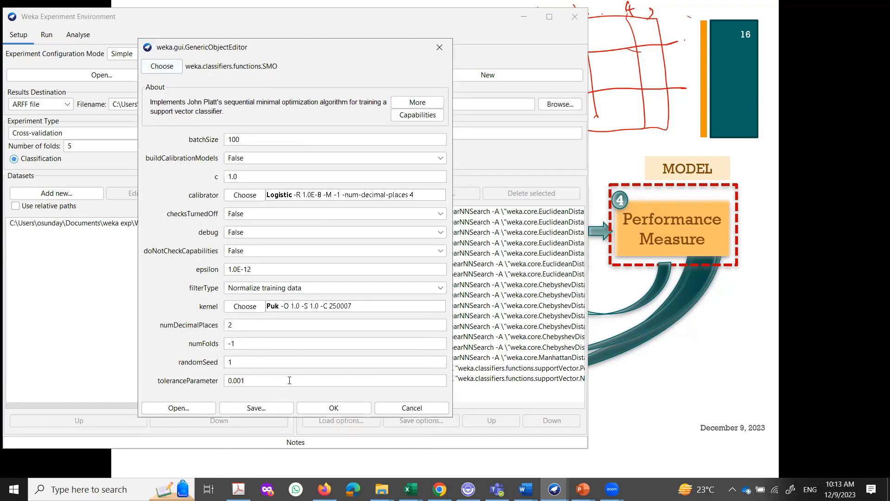
left_click(334, 409)
- Add an SMO algorithm that uses RBFKernel as its kernel, keeping c at 1.0
left_click(318, 196)
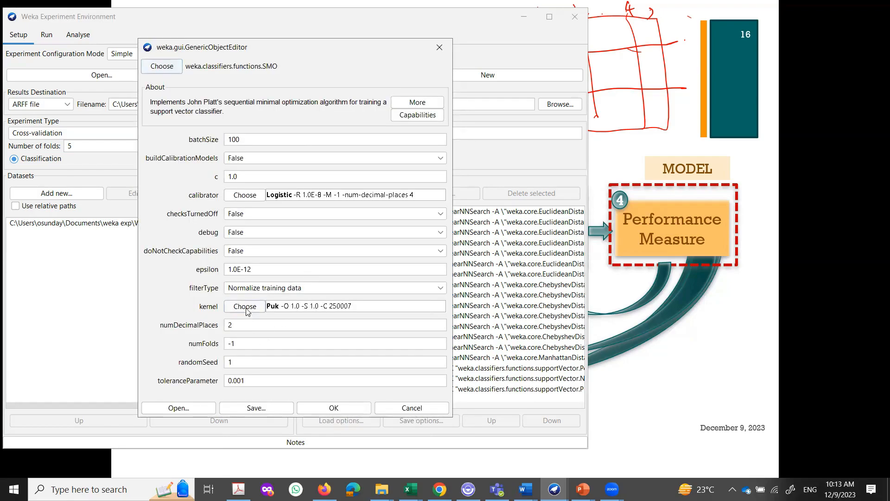
left_click(250, 307)
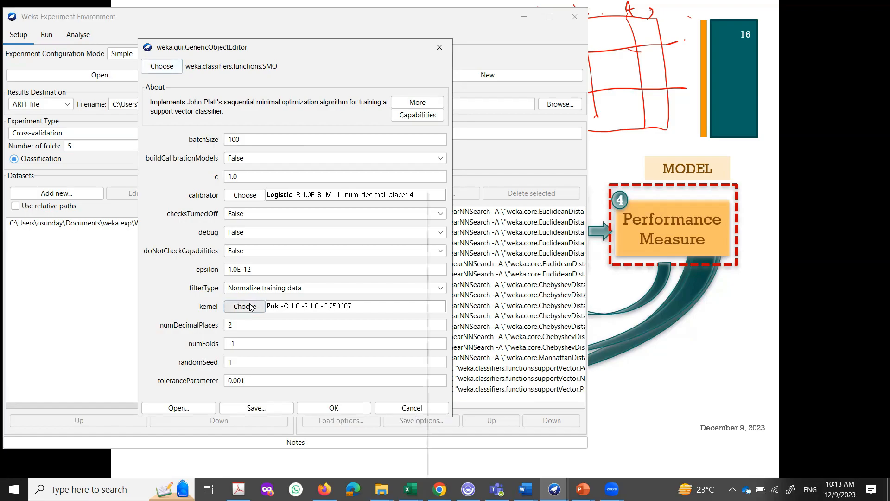
left_click(284, 393)
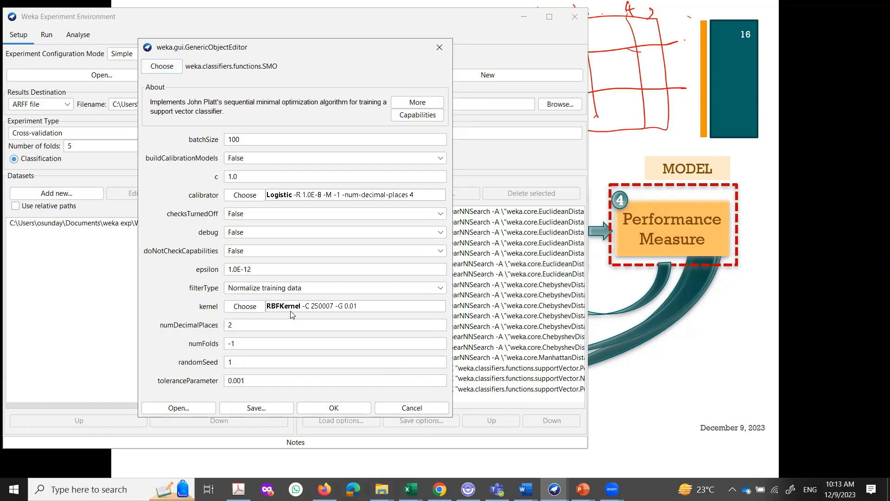
left_click(334, 408)
- Add another SMO algorithm with RBFKernel and the complexity parameter c set to 10
left_click(325, 196)
left_click(242, 307)
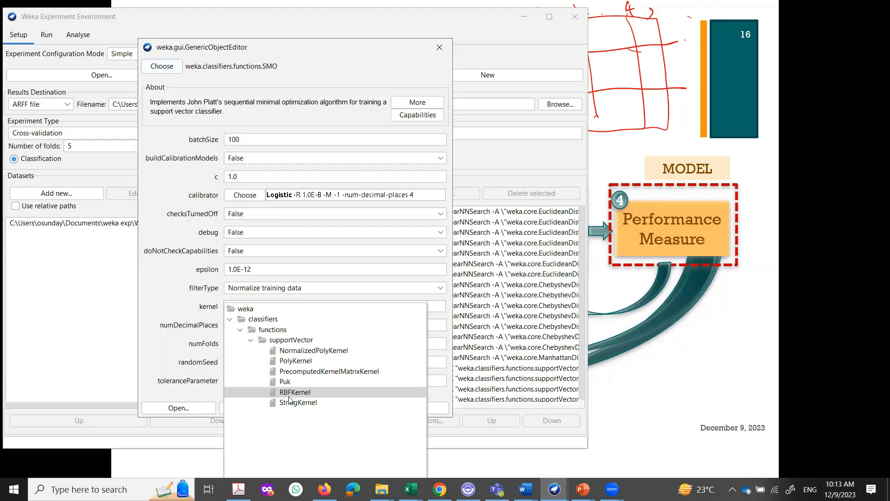
mouse_move(291, 397)
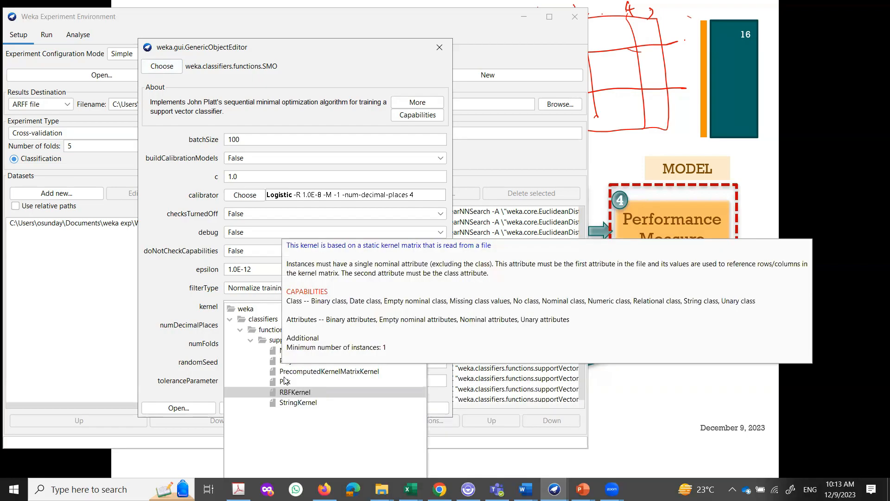
mouse_move(282, 365)
mouse_move(300, 379)
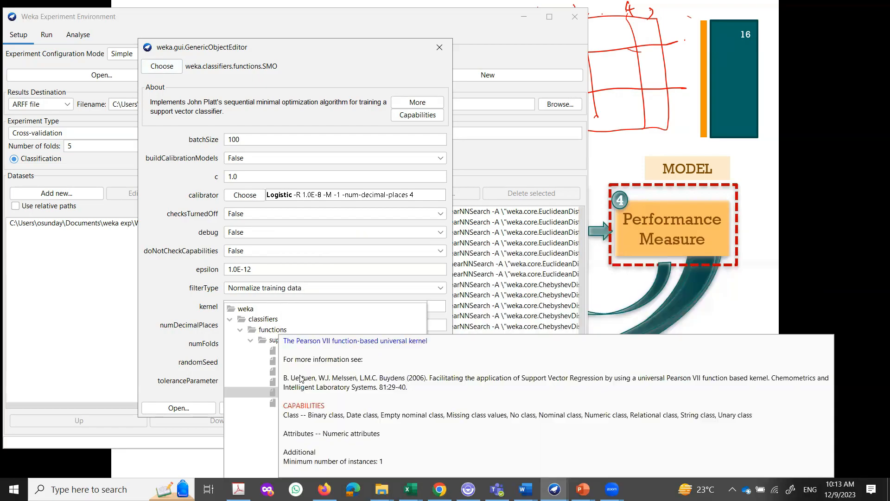
left_click(267, 393)
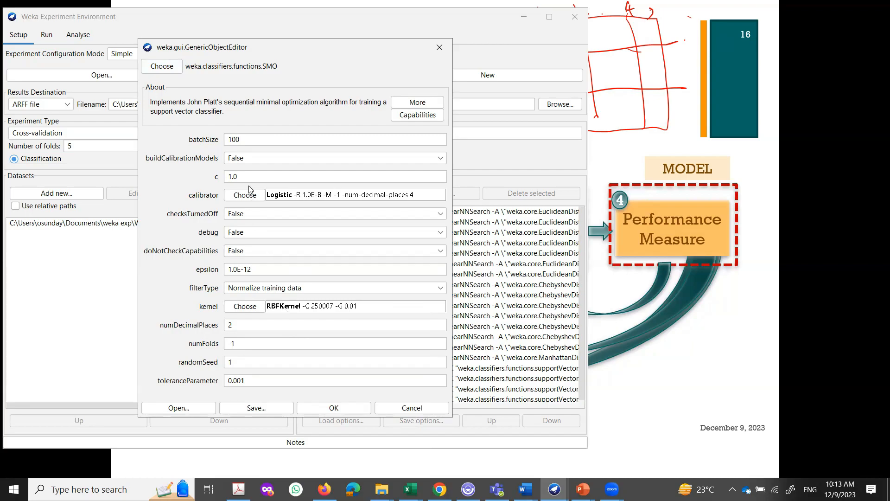
double_click(241, 176)
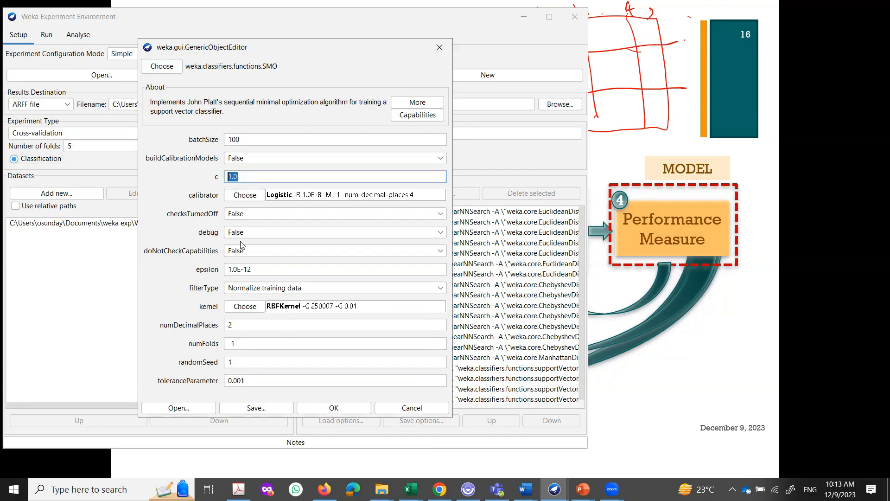
type("1`")
type("0")
left_click(336, 409)
- Add two further RBFKernel SMO algorithms, one with c set to 100 and one with c set to 1000
left_click(342, 193)
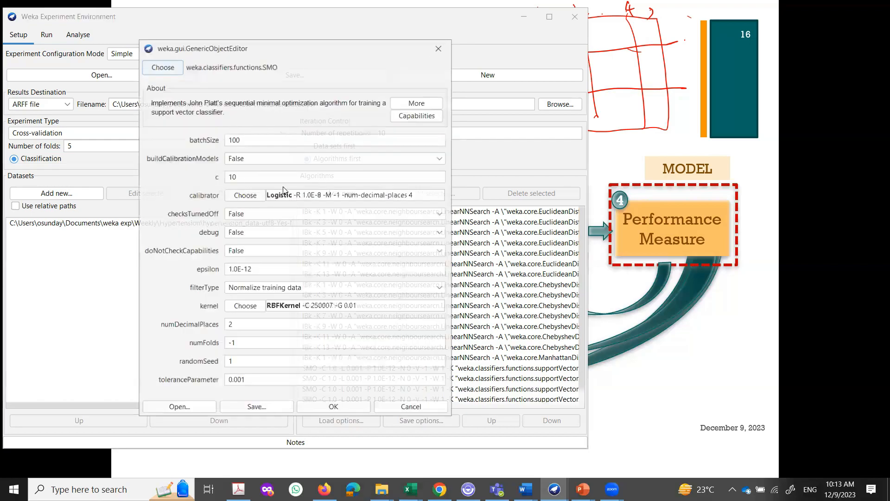
double_click(232, 177)
type("100")
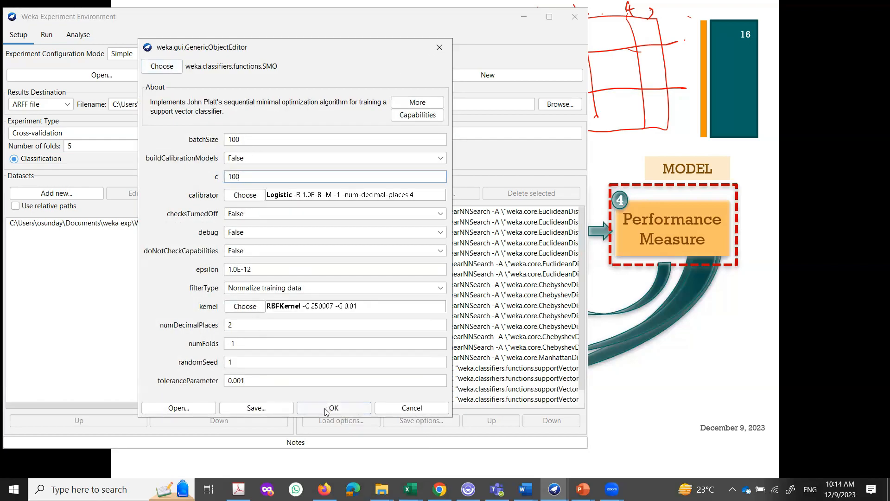
left_click(327, 408)
left_click(345, 193)
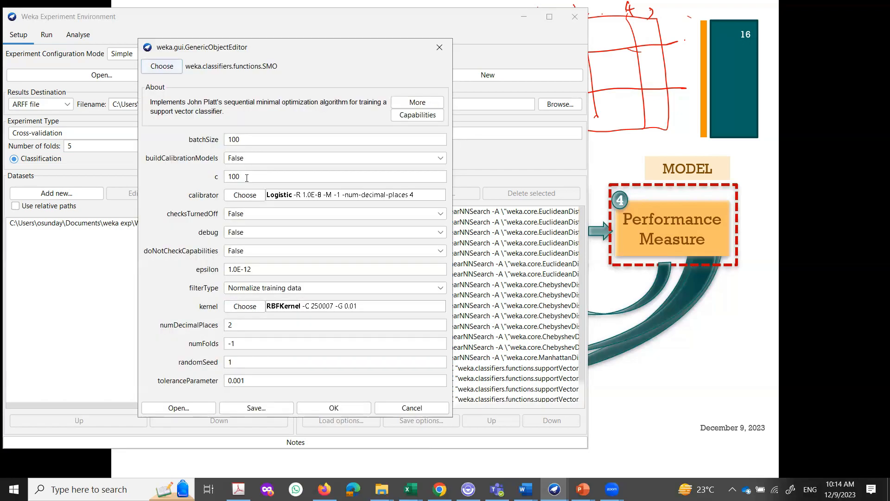
double_click(234, 177)
type("100")
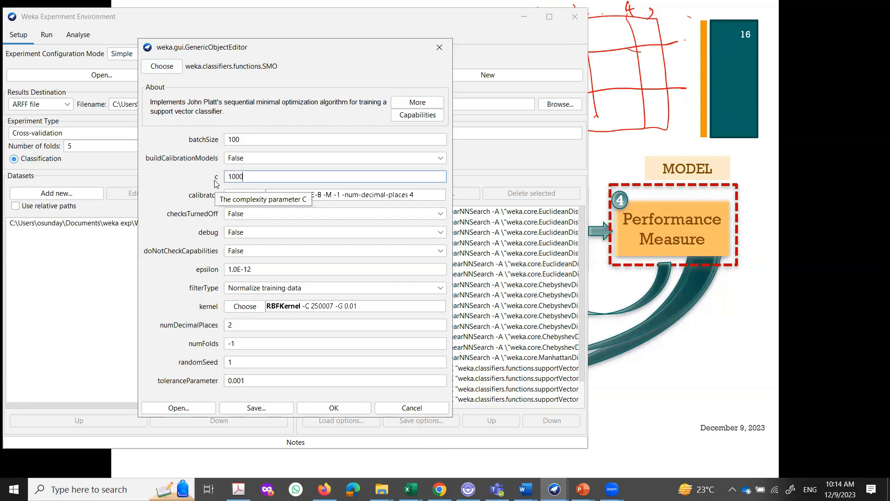
type("0")
left_click(334, 408)
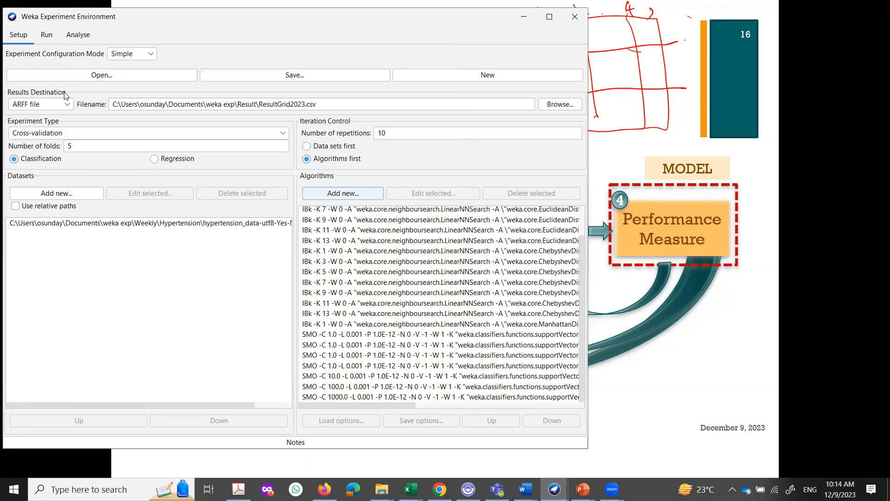
- Start running the configured 5-fold experiment on the hypertension dataset
left_click(50, 36)
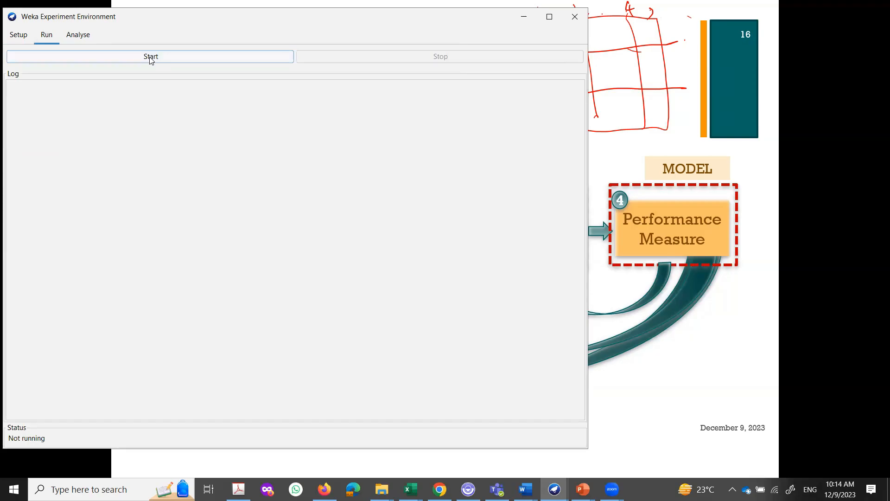
left_click(19, 37)
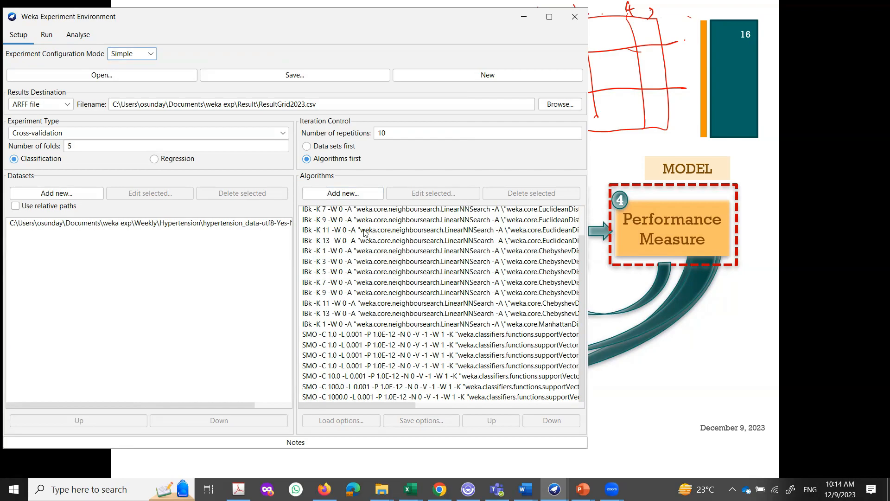
left_click(46, 37)
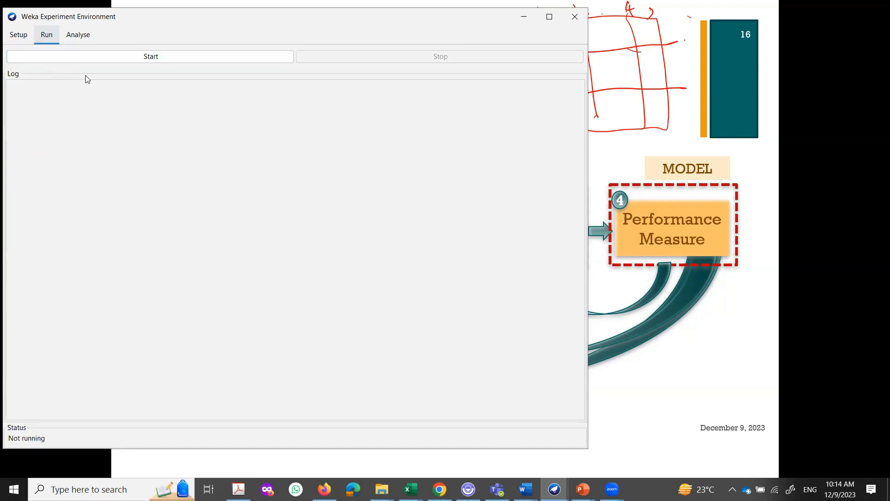
left_click(184, 56)
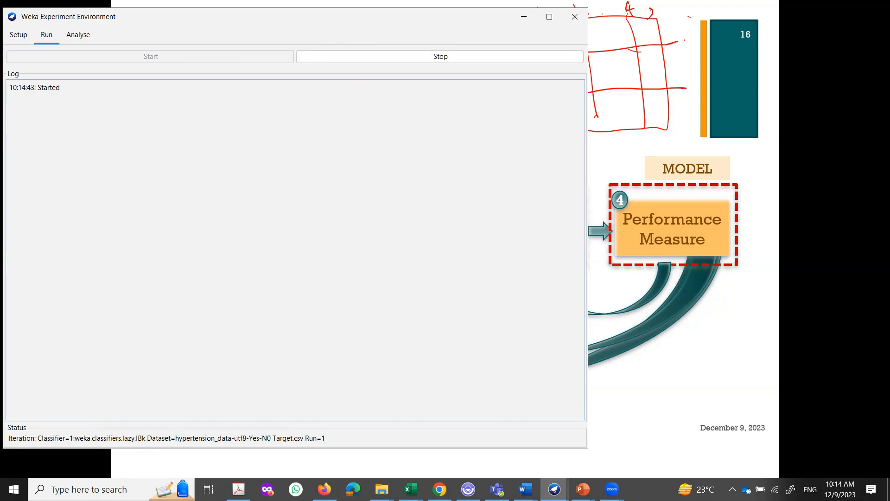
- Switch to File Explorer and check the Result folder inside weka exp for the experiment's output file
mouse_move(382, 490)
left_click(19, 36)
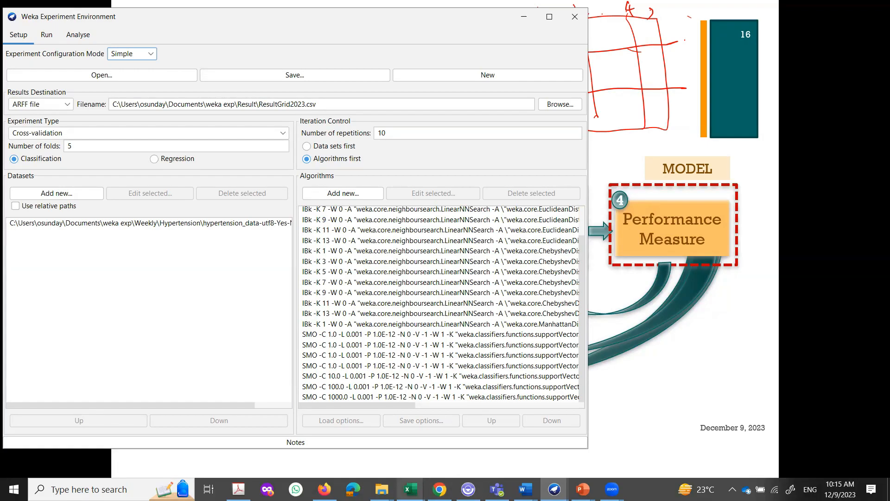
mouse_move(410, 489)
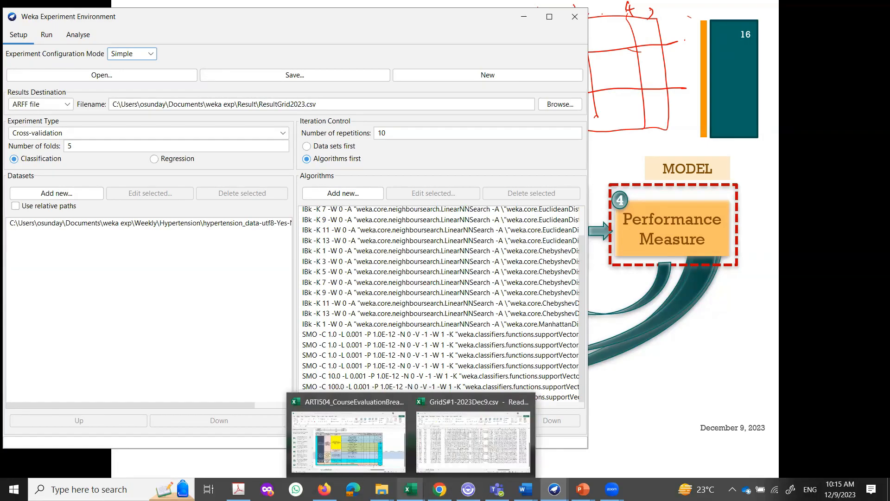
mouse_move(382, 490)
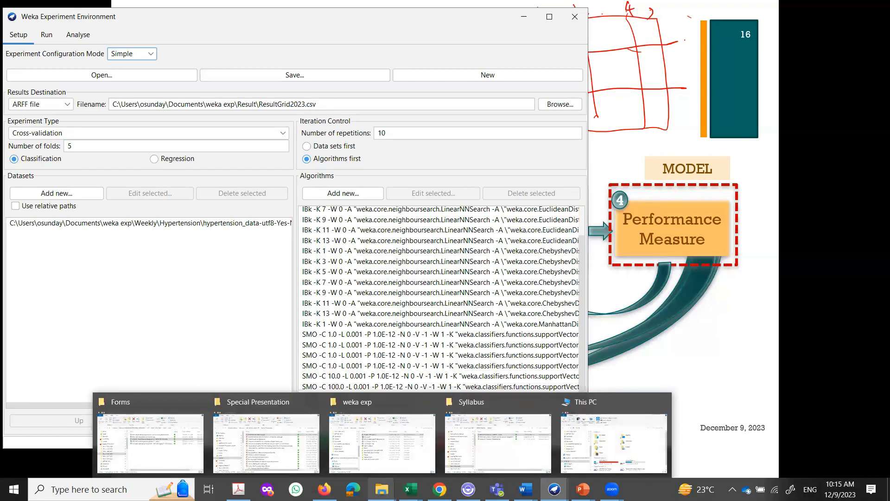
left_click(409, 452)
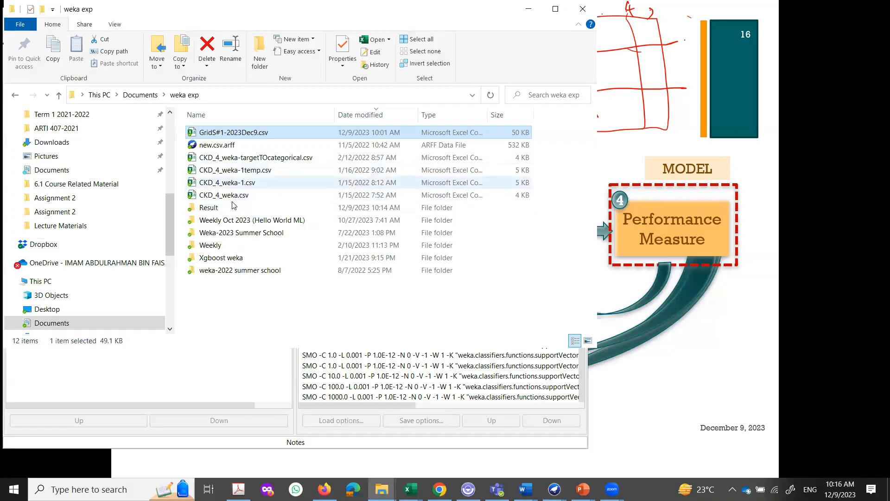
double_click(210, 213)
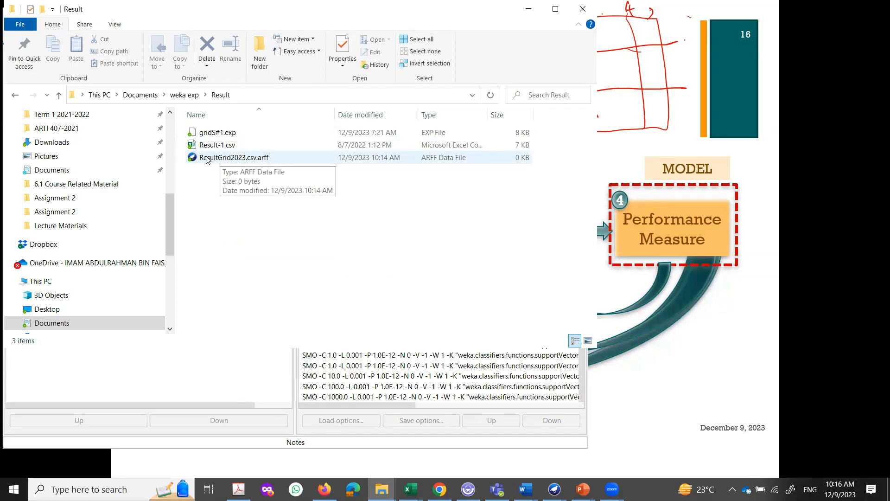
left_click(216, 145)
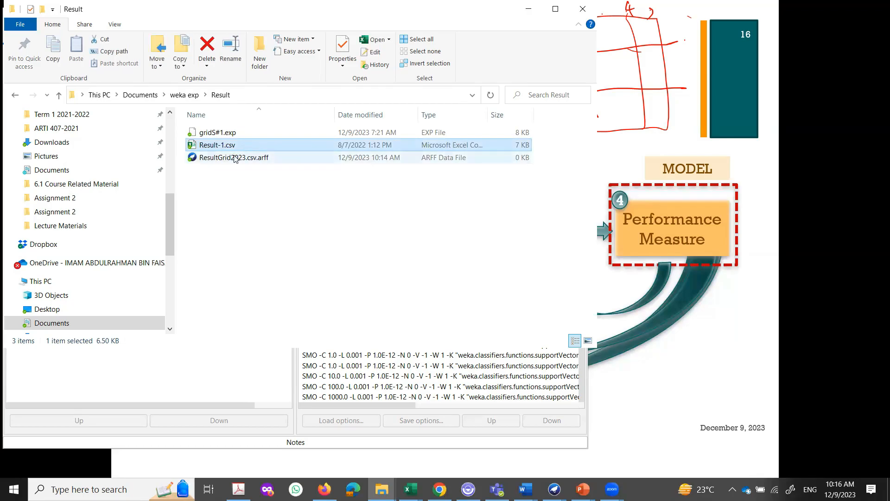
left_click(528, 10)
- Switch to Excel's GridS#1-2023Dec9.csv results and go back to the first column of the header row
left_click(411, 489)
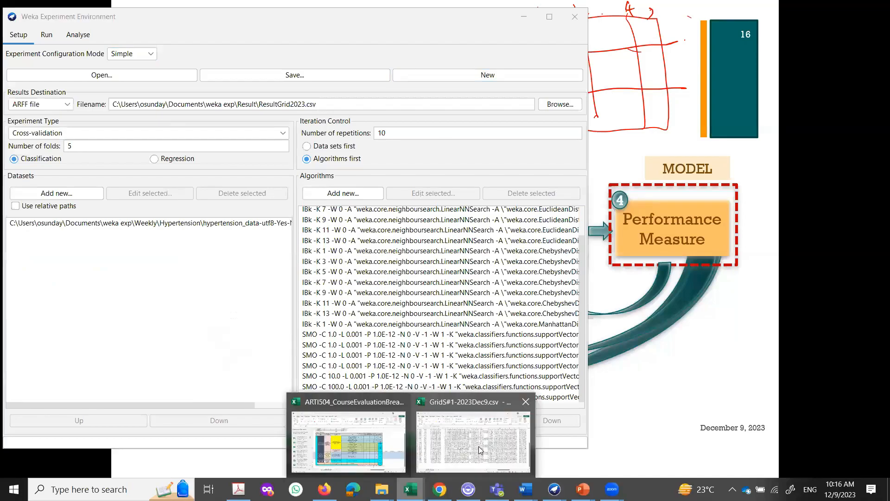
left_click(479, 449)
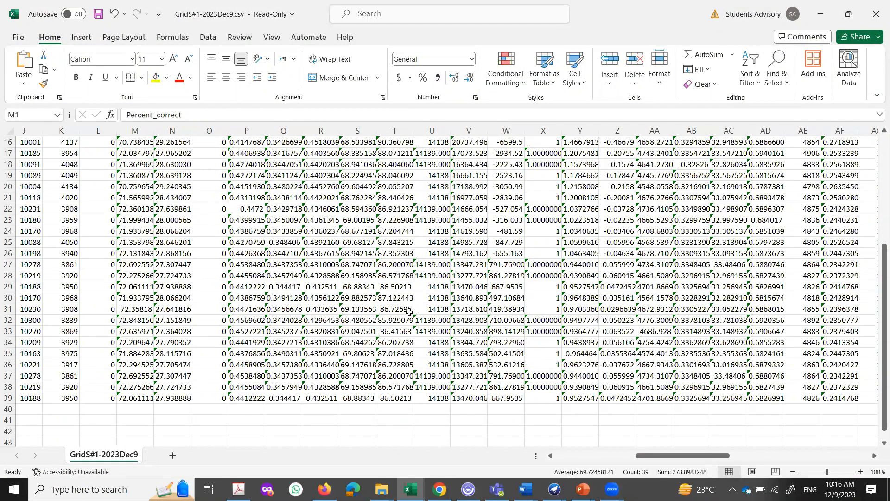
scroll(580, 401, "up", 5)
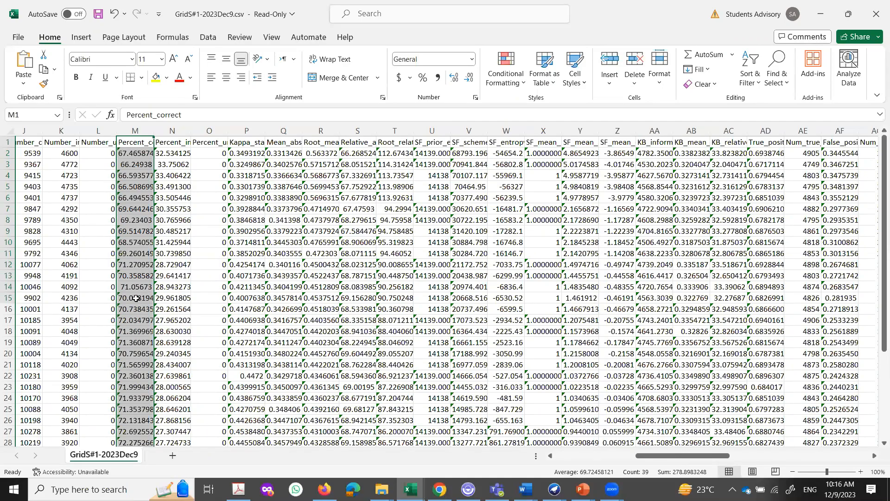
key("Left")
key("Left")
key("Left")
key("Left")
key("Left")
key("Left")
key("Left")
key("Left")
key("Left")
key("Left")
key("Left")
key("Left")
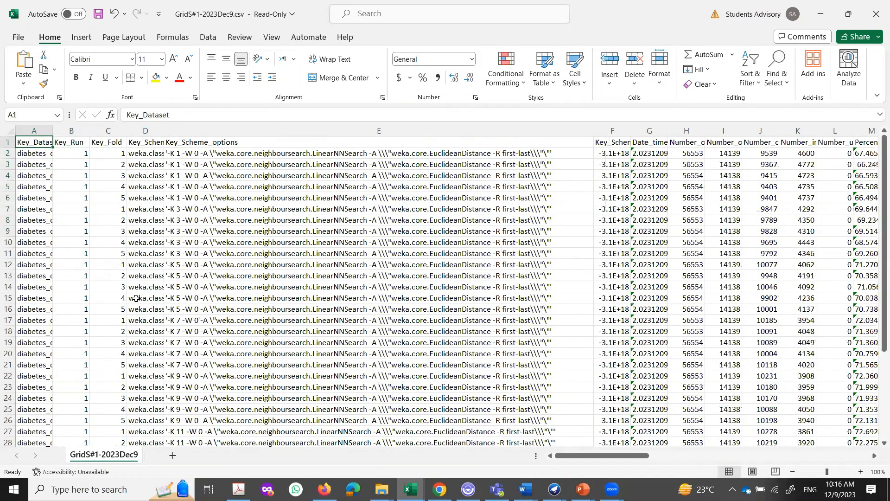
- Examine the Key_Dataset and Key_Run columns in the first rows of the results sheet
left_click(31, 130)
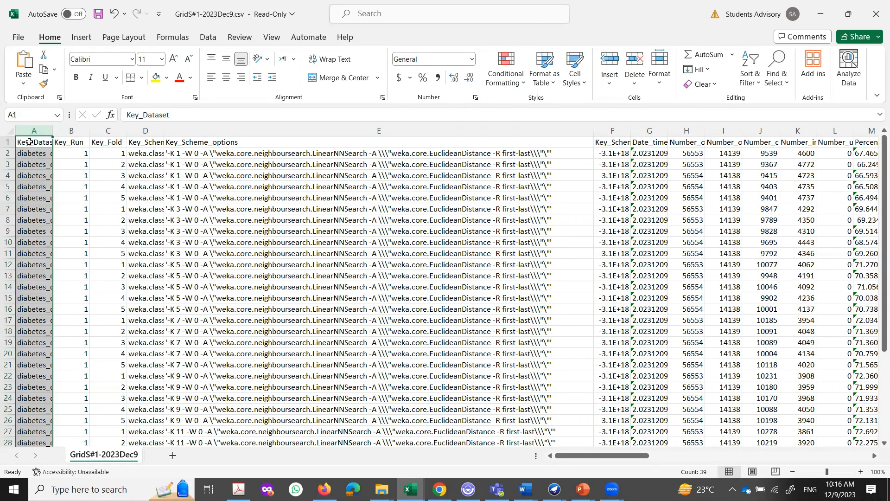
left_click(29, 142)
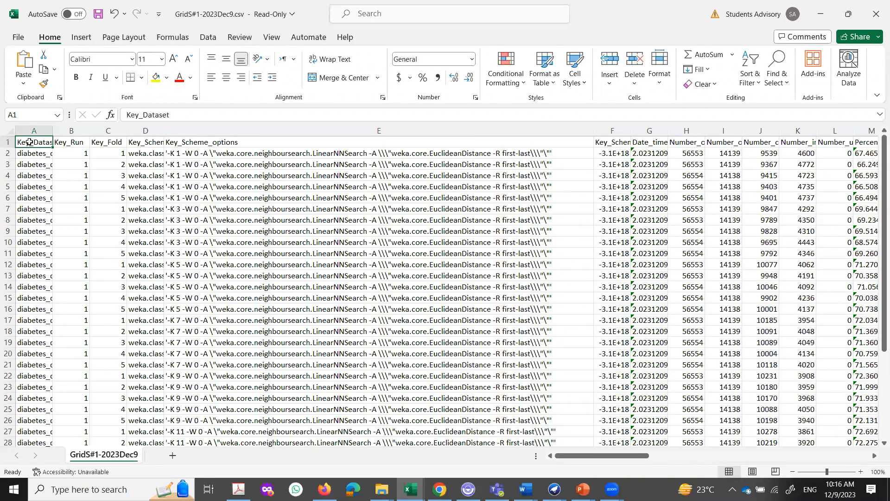
left_click(33, 154)
left_click(31, 165)
left_click(32, 176)
left_click(31, 186)
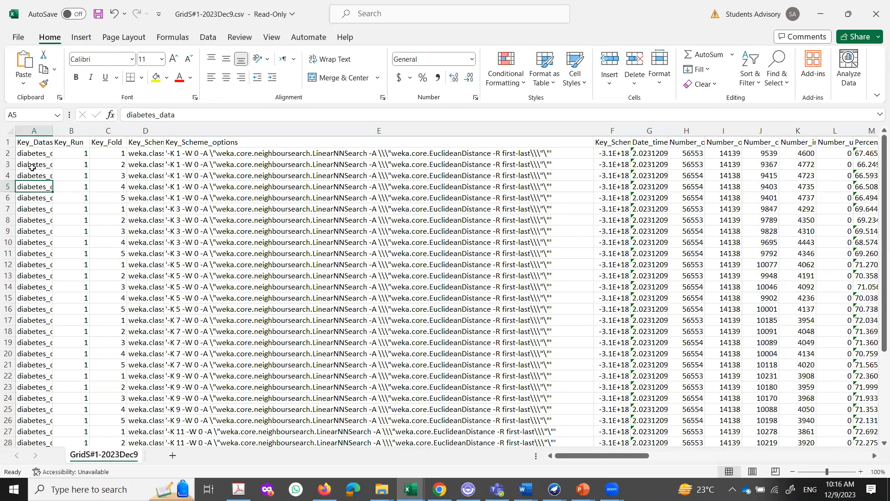
left_click(31, 153)
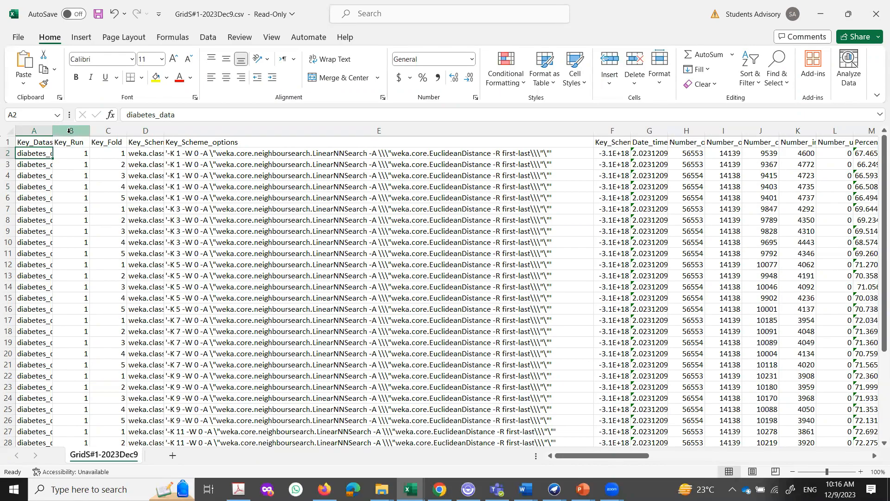
left_click(71, 151)
left_click(70, 132)
left_click(69, 150)
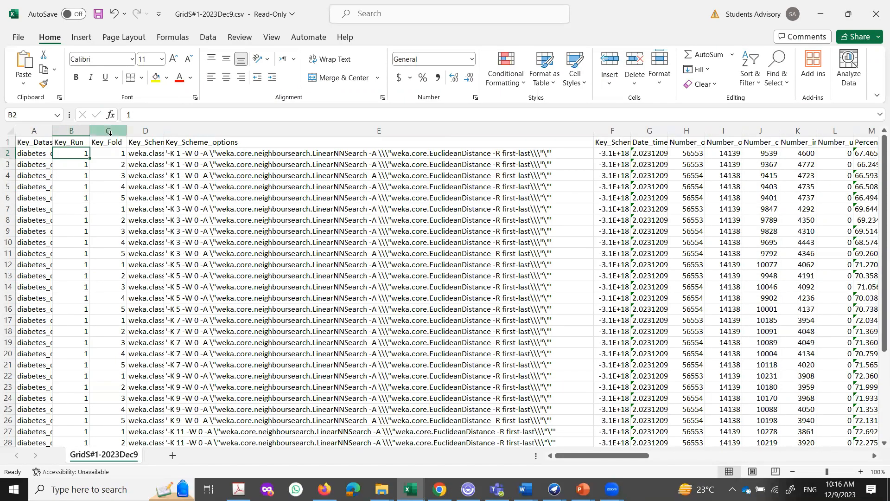
- Examine the Key_Fold column to see how fold numbers repeat for each classifier configuration
left_click(114, 150)
left_click(112, 142)
left_click(114, 153)
key("Down")
key("Down")
key("Down")
key("Down")
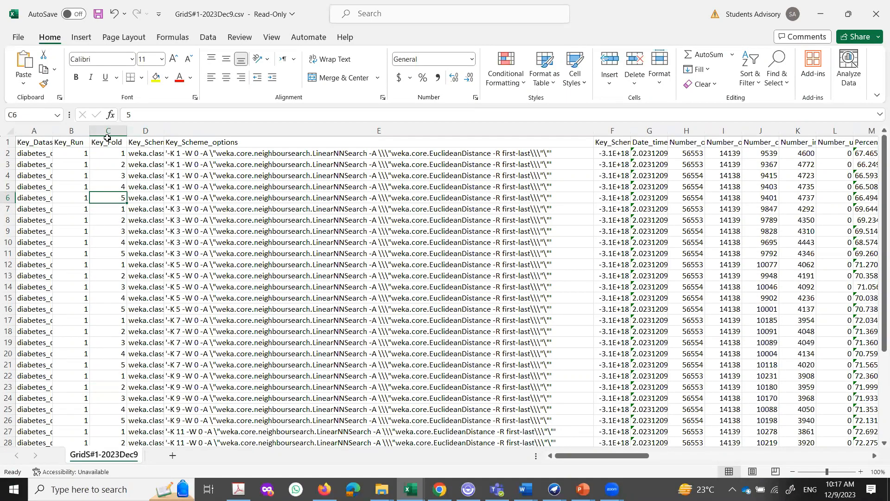
key("Down")
key("Down")
key("Down")
key("Down")
key("Down")
key("Down")
key("Down")
key("Up")
key("Up")
key("Up")
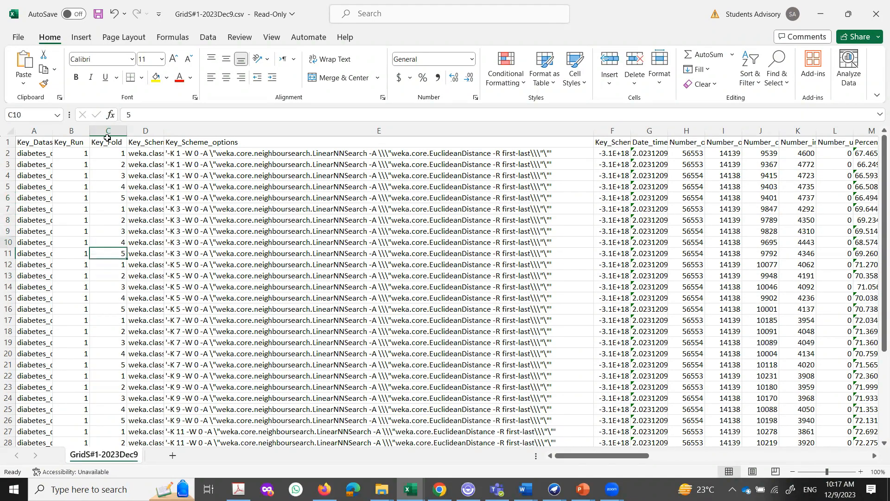
key("Down")
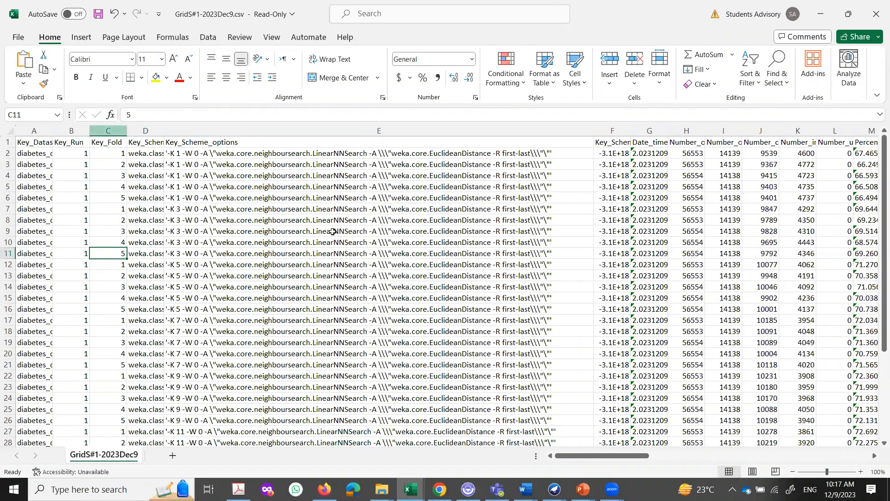
- Examine the Key_Scheme and Key_Scheme_options entries from the first result row through the last ones
left_click(156, 155)
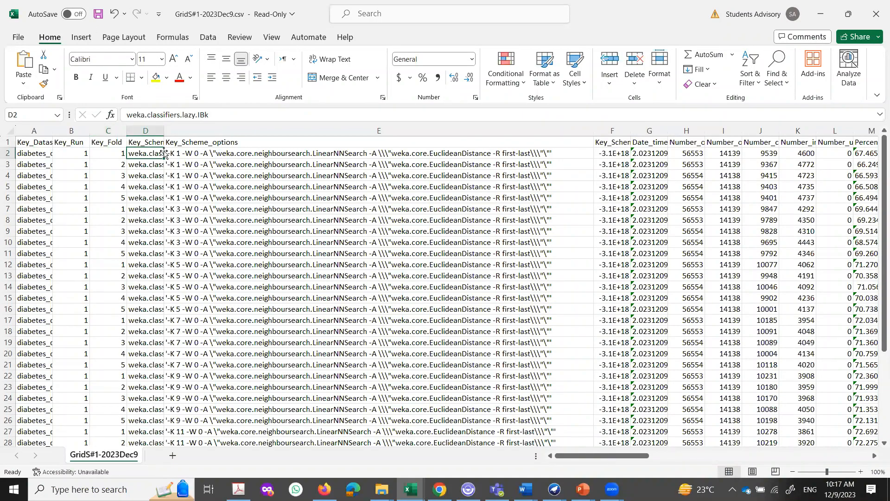
left_click(178, 155)
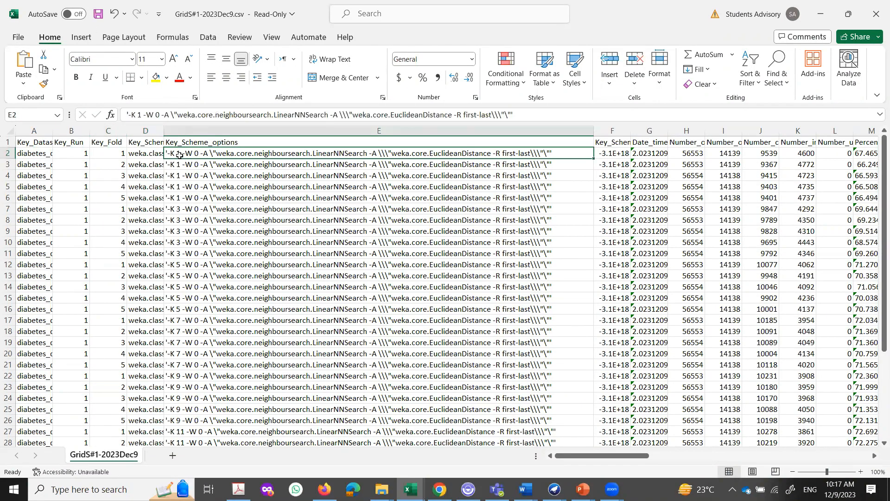
left_click(179, 209)
left_click(179, 220)
left_click(180, 231)
left_click(180, 243)
left_click(180, 254)
left_click(181, 264)
left_click(181, 276)
left_click(183, 294)
scroll(325, 232, "down", 10)
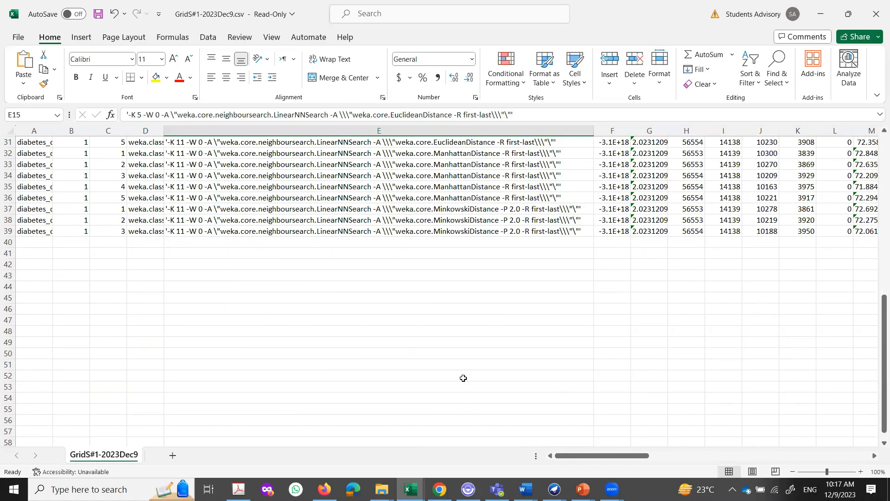
- Switch back to the Weka Experiment Environment, check the run status, and set the number of repetitions to 1
left_click(555, 489)
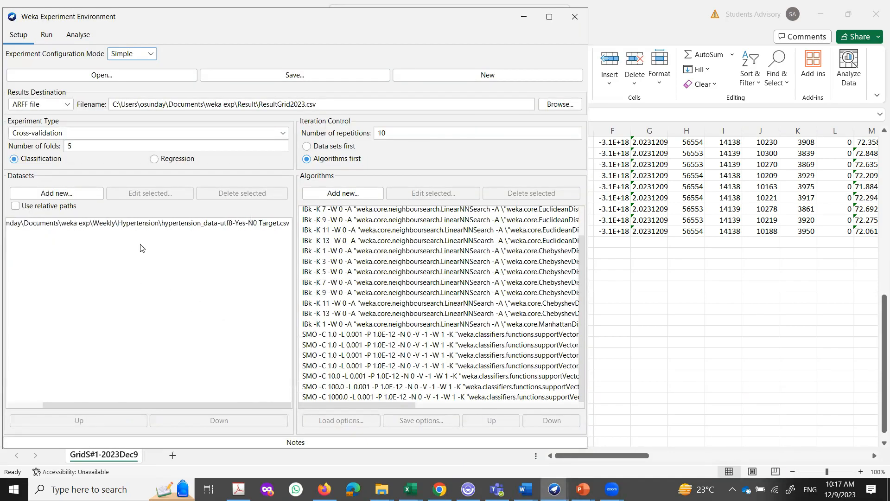
left_click(45, 37)
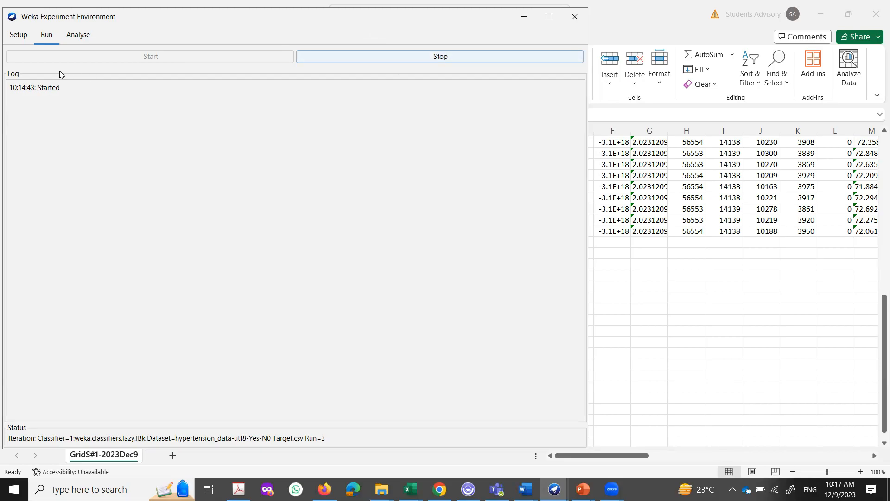
left_click(11, 37)
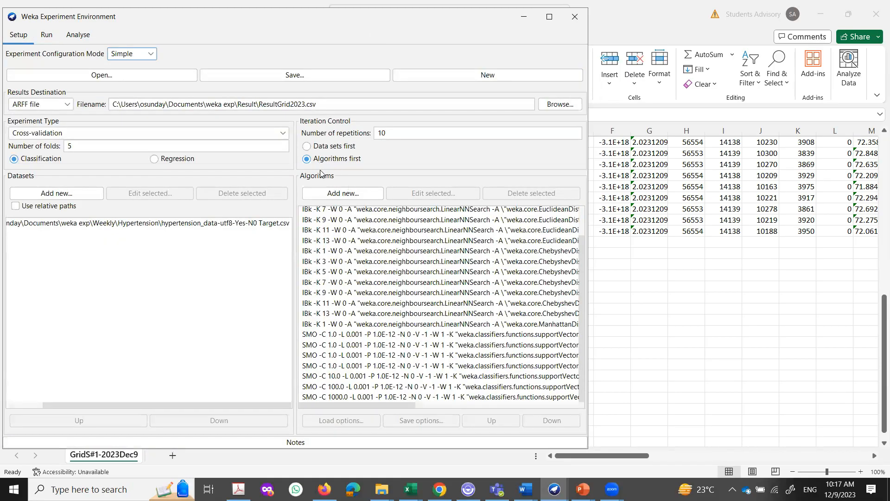
double_click(379, 134)
left_click(395, 132)
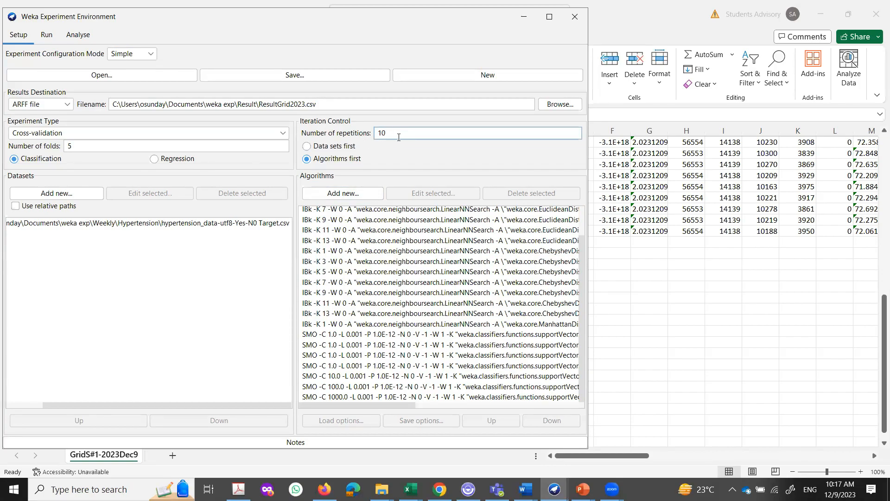
double_click(397, 134)
left_click_drag(392, 136, 376, 136)
type("1")
- Review the available experiment types, keeping Cross-validation, and check the number of folds and repetitions
left_click(76, 132)
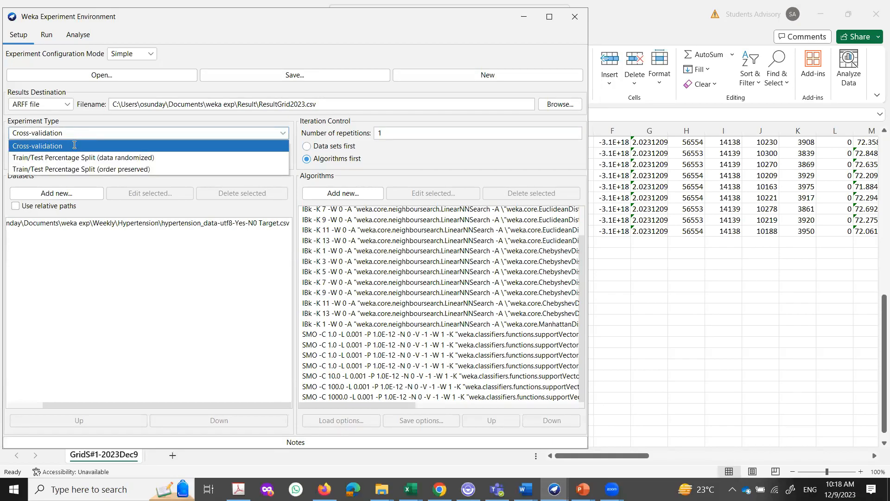
left_click(76, 147)
left_click(105, 146)
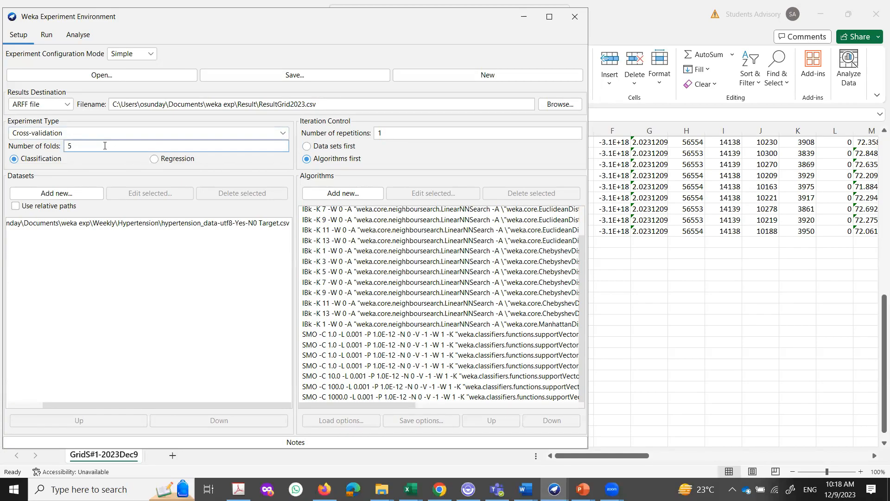
left_click(390, 132)
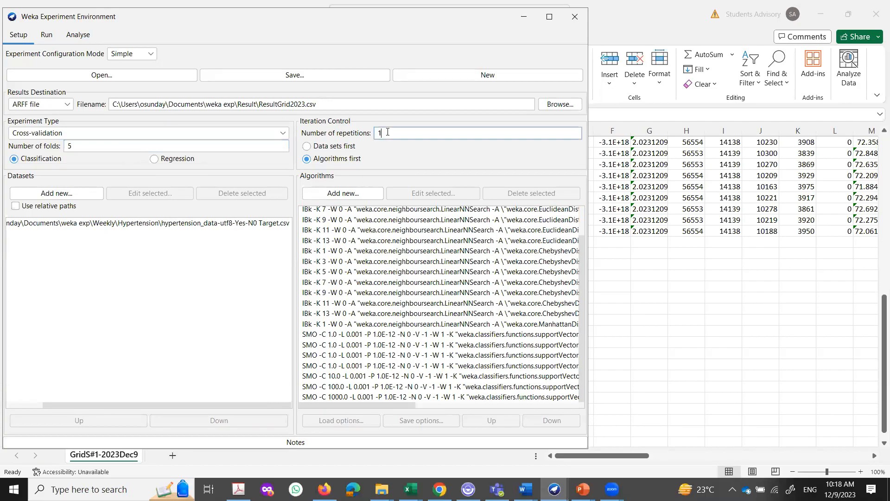
left_click(66, 133)
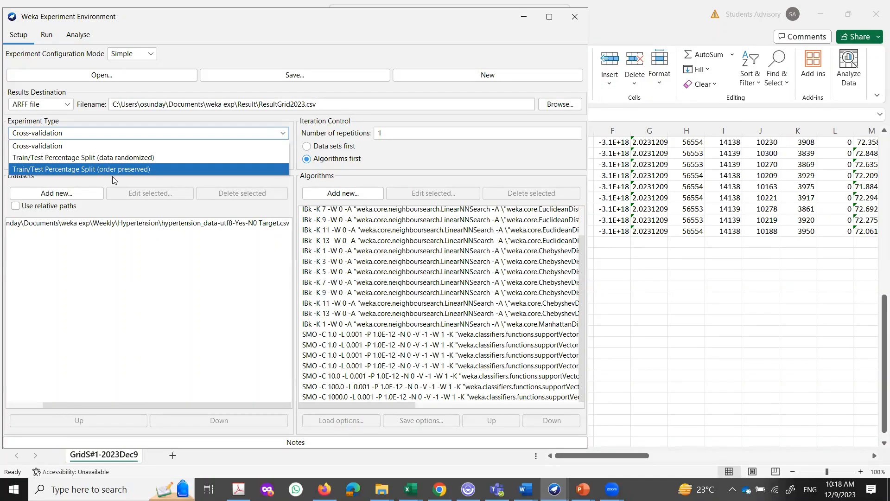
left_click(110, 144)
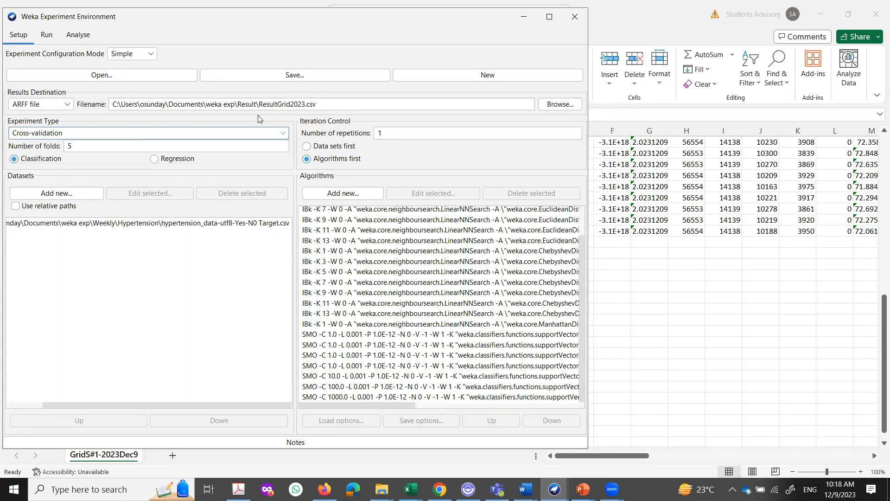
left_click_drag(392, 133, 374, 132)
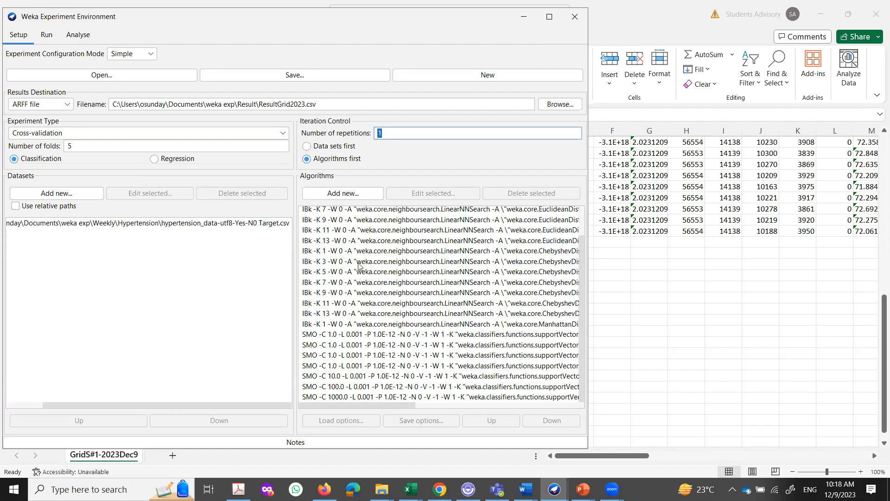
- Switch to the GridS#1-2023Dec9 results workbook in Excel and go through the header row from Key_Dataset to Percent_correct
left_click(73, 144)
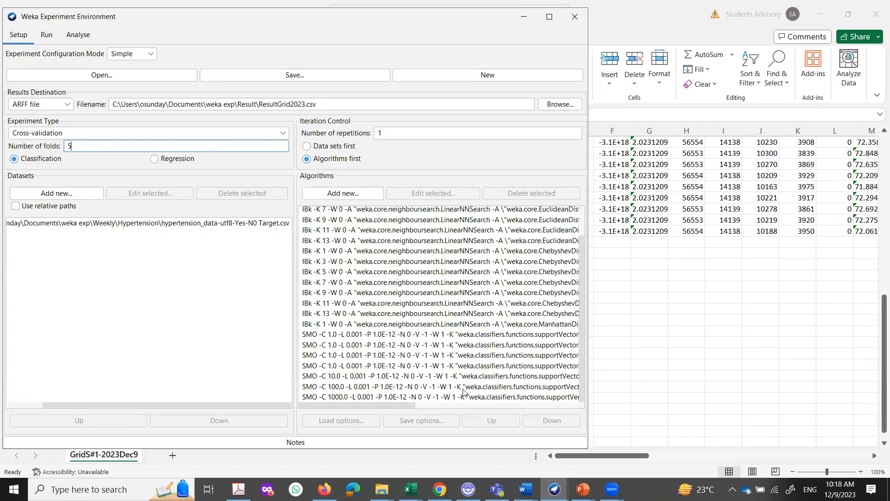
left_click(410, 489)
left_click(470, 449)
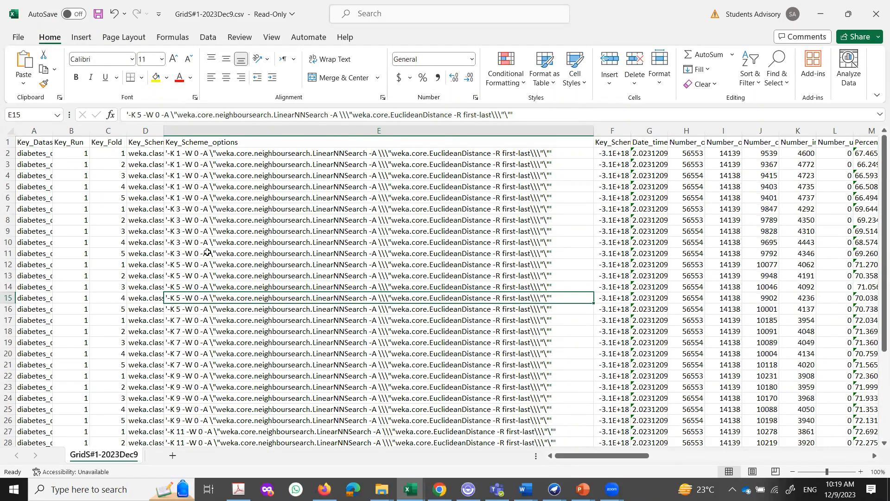
left_click(52, 147)
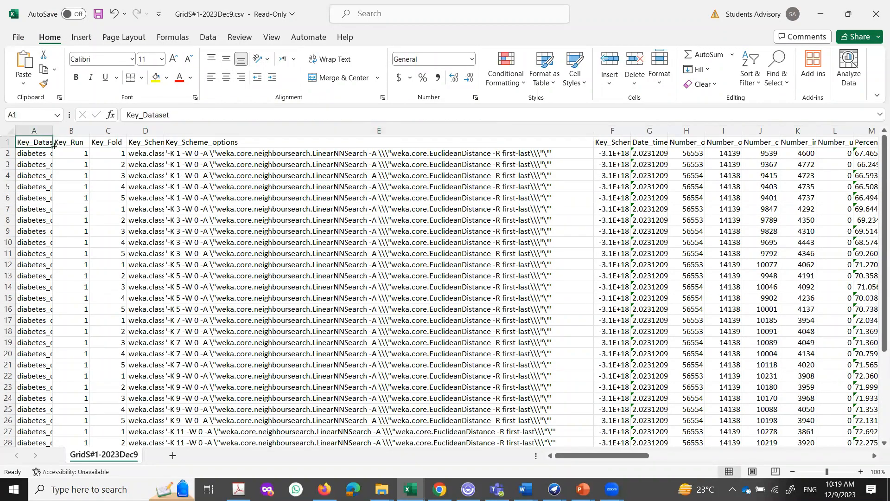
key("Right")
key("Right")
key("Right")
key("Right")
key("Right")
key("Right")
key("Right")
key("Right")
key("Right")
key("Right")
key("Right")
key("Right")
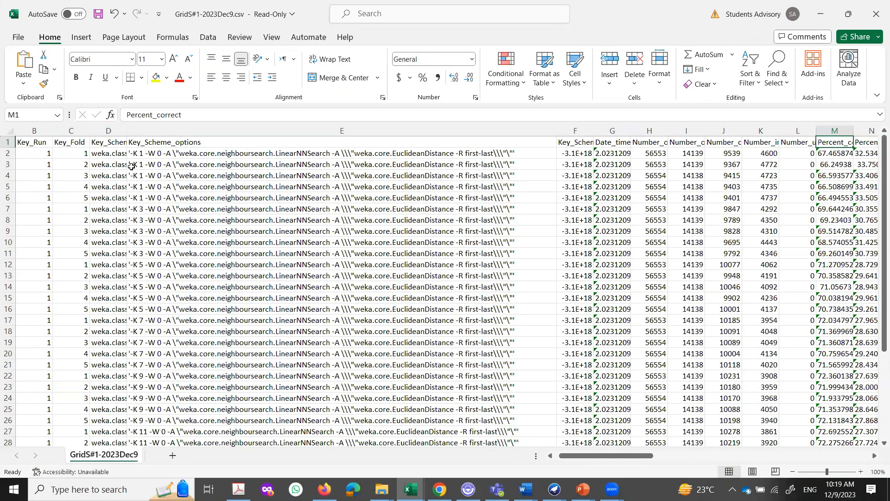
- Examine the Percent_correct values from the first result row down to the last one
left_click(831, 156)
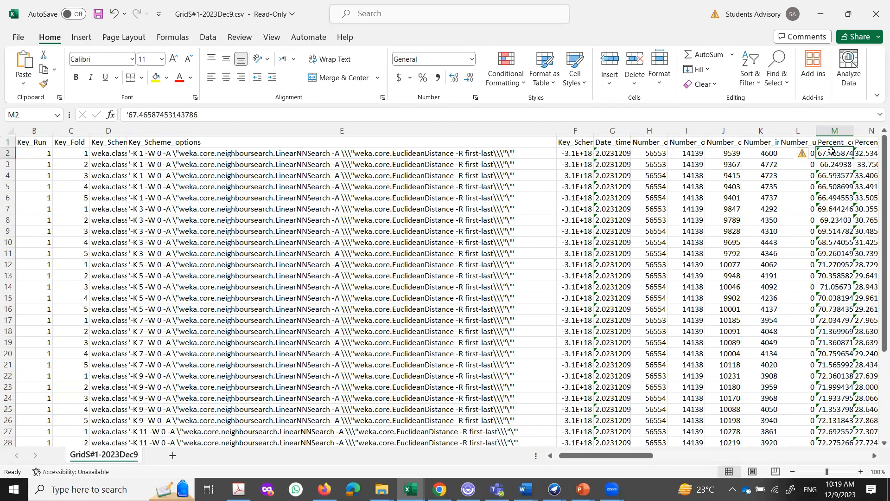
key("Down")
key("Down")
key("Down")
key("Down")
key("Down")
key("Down")
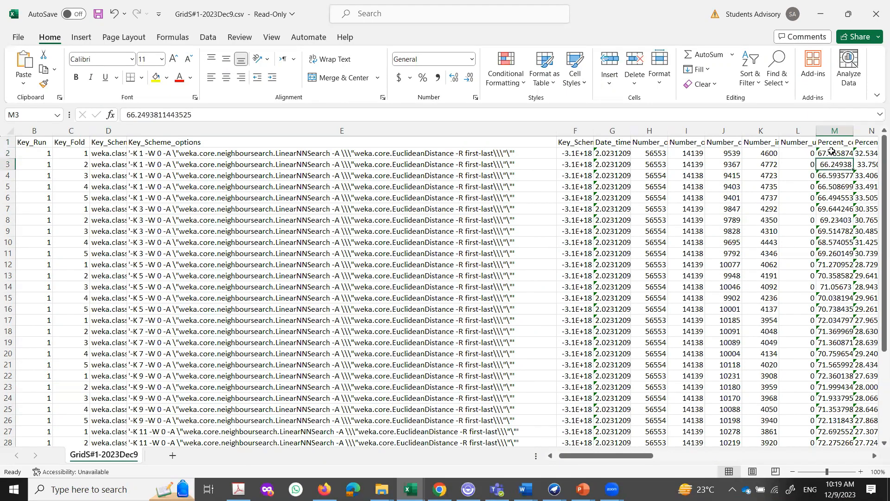
key("Down")
key("Down")
key("Down")
key("Down")
key("Down")
key("Down")
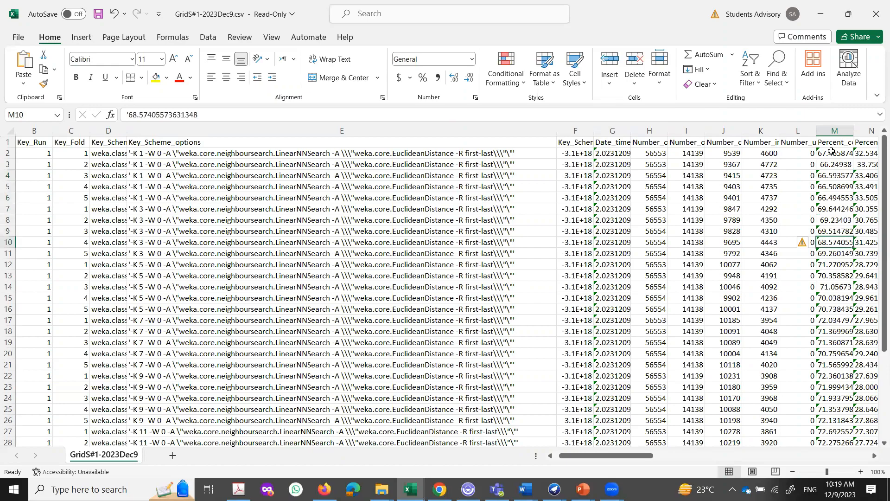
key("Down")
key("Down")
key("Down")
key("Down")
key("Down")
key("Down")
key("Down")
key("Down")
key("Down")
key("Down")
key("Down")
key("Down")
key("Down")
key("Down")
key("Down")
key("Down")
key("Down")
key("Down")
key("Down")
key("Down")
key("Down")
key("Down")
key("Down")
key("Down")
key("Down")
key("Down")
key("Down")
key("Up")
key("Up")
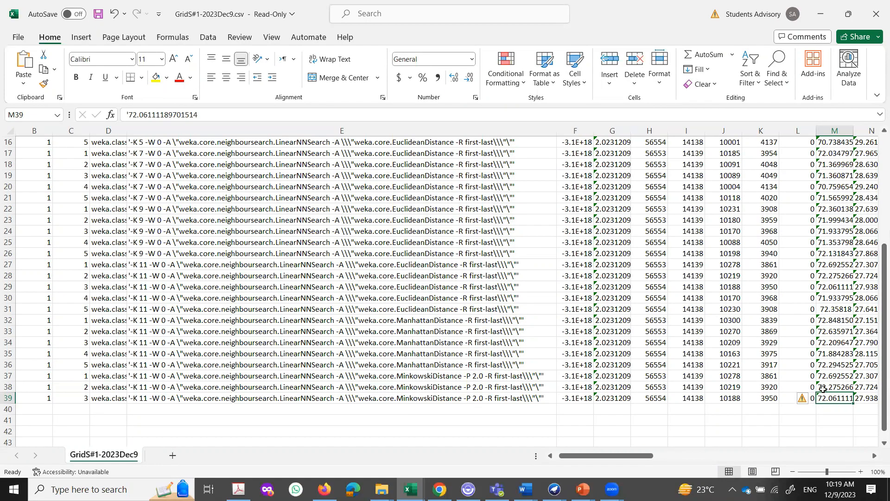
- Check the Key_Scheme_options of the last result row and the Percent_correct values of the final Manhattan and Minkowski rows
left_click(134, 397)
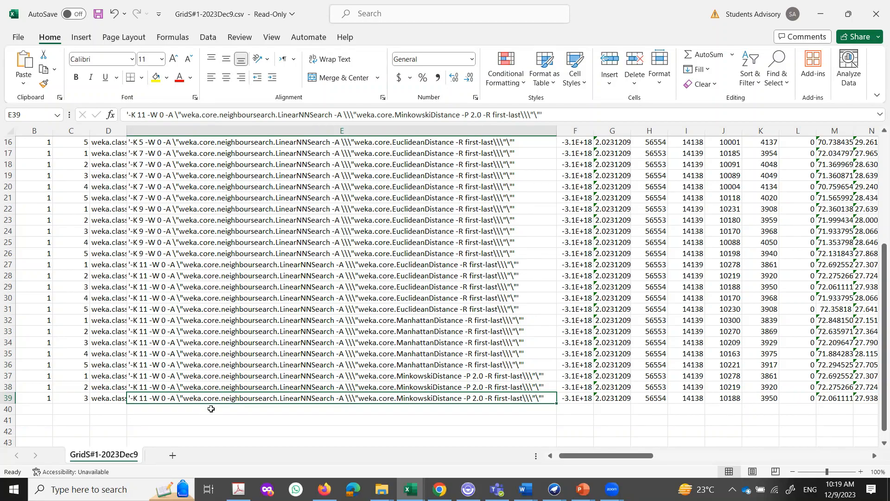
left_click(830, 342)
key("Down")
key("Down")
key("Down")
key("Down")
key("Down")
key("Down")
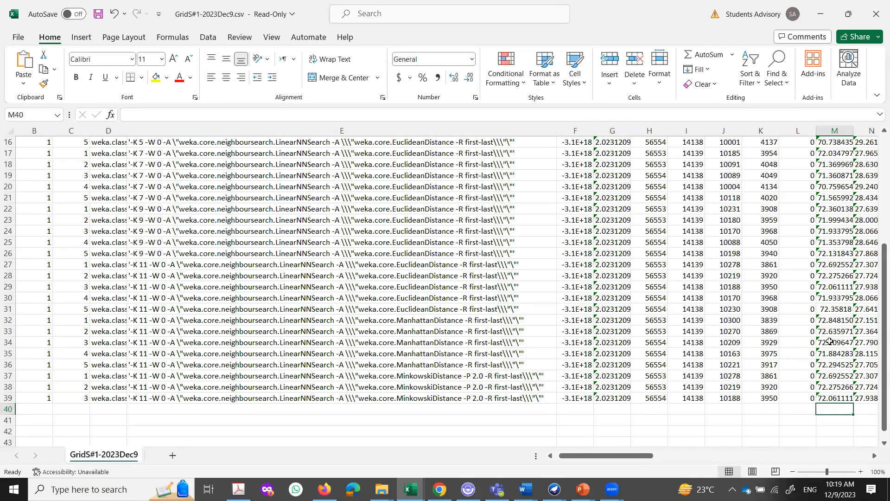
- Go back up the Percent_correct column to the first result and review the K 1 and K 3 rows again
key("Up")
key("Up")
key("Up")
key("Up")
key("Up")
key("Up")
key("Up")
key("Up")
key("Up")
key("Up")
key("Up")
key("Up")
key("Up")
key("Up")
key("Up")
key("Up")
key("Up")
key("Up")
key("Up")
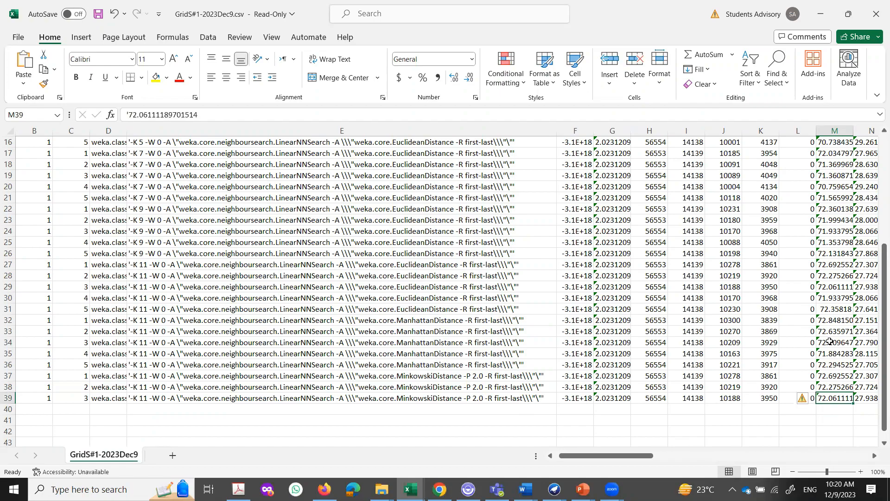
key("Up")
key("Up")
key("Up")
key("Up")
key("Up")
key("Up")
key("Up")
key("Up")
key("Up")
key("Up")
key("Up")
key("Up")
key("Up")
key("Up")
key("Up")
key("Up")
key("Up")
key("Up")
key("Up")
key("Down")
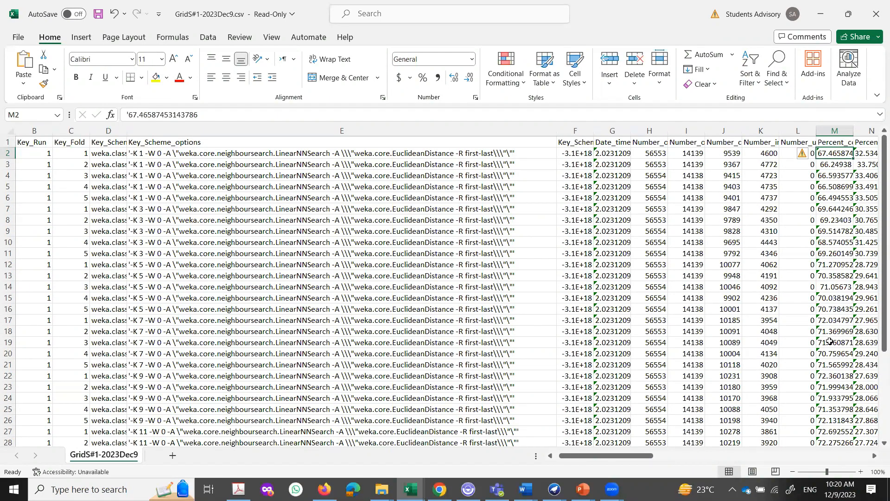
key("Down")
key("Down")
key("Down")
key("Down")
key("Down")
key("Down")
key("Down")
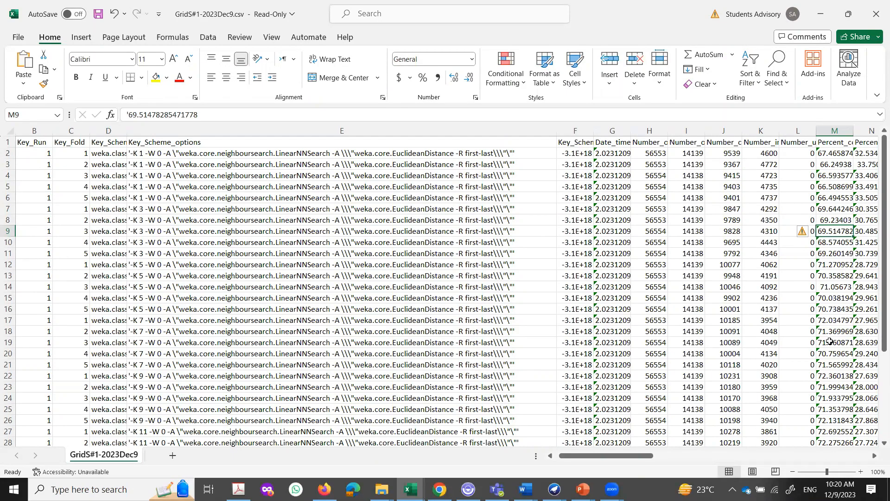
- Compare the first Percent_correct result in M2 with the last one in M39
left_click(833, 153)
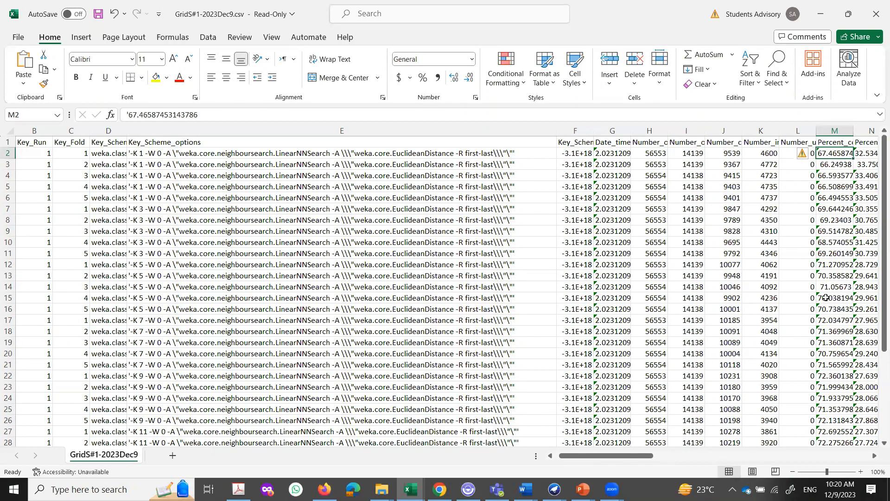
scroll(826, 304, "down", 5)
left_click(829, 398)
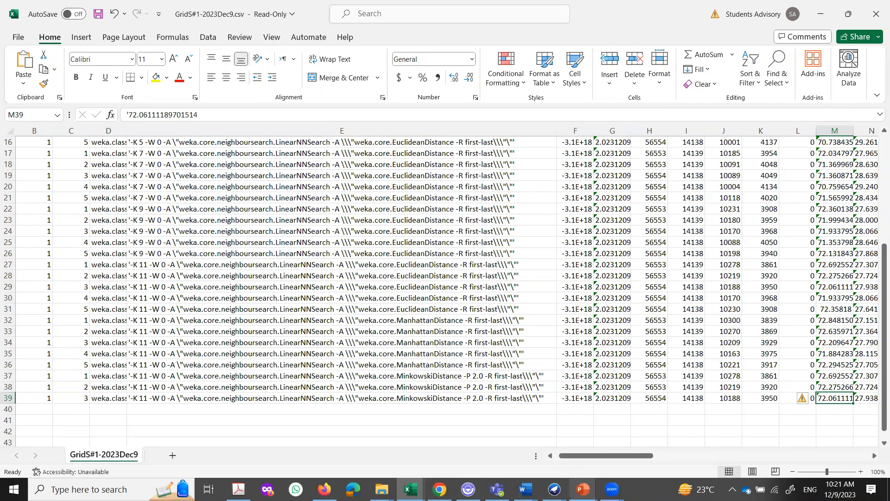
- Switch to the running PowerPoint slide show and advance from the Machine Learning Model slide to the closing Thank you slide
mouse_move(583, 489)
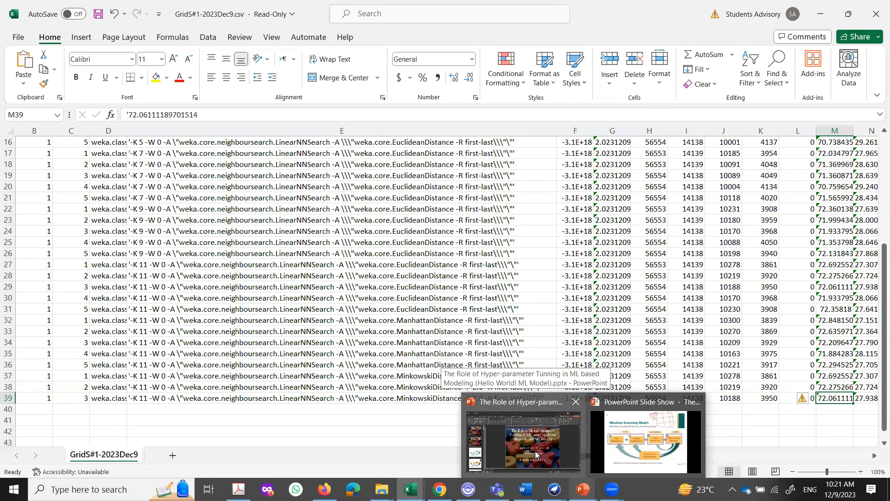
left_click(645, 442)
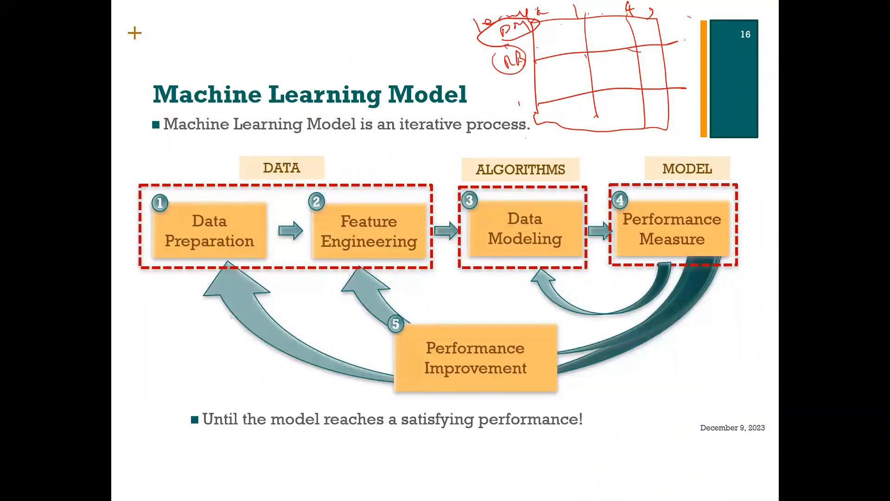
left_click(389, 181)
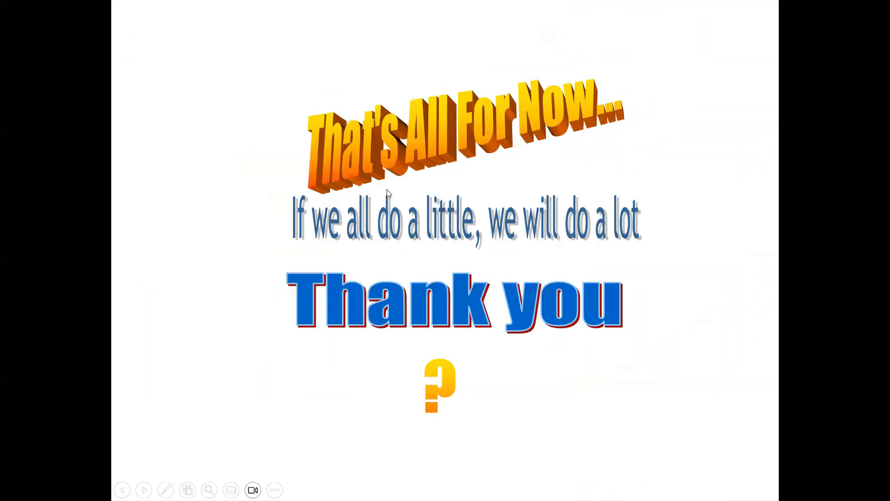